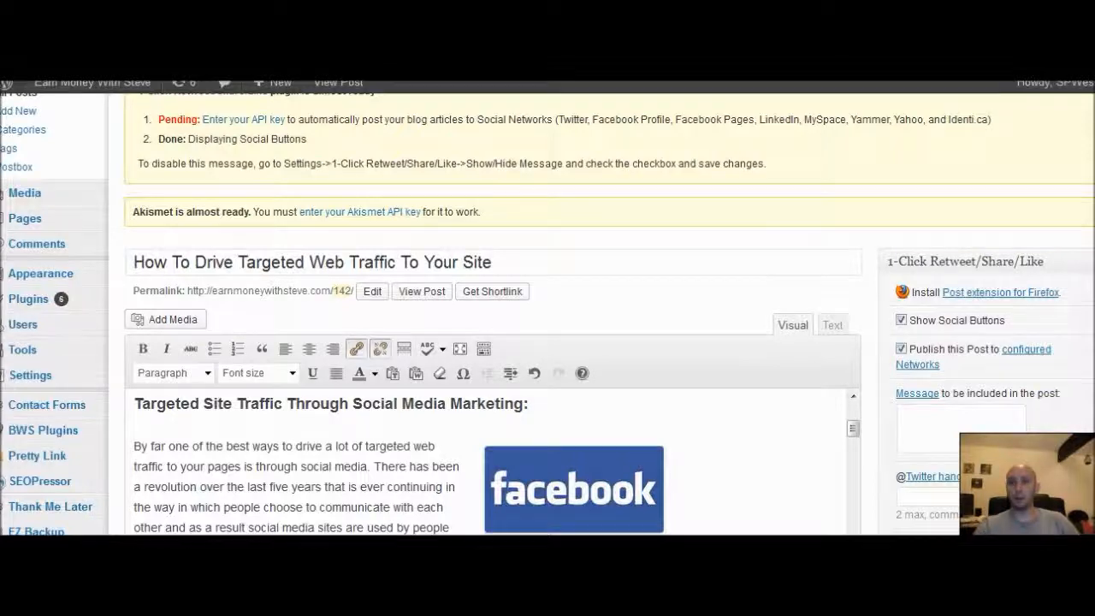
- Examine the SEOPressor score, keyword density, META settings and keyword decoration suggestions for the targeted web traffic post
{"action": "scroll", "coordinate": [547, 342], "scroll_direction": "down", "scroll_amount": 3}
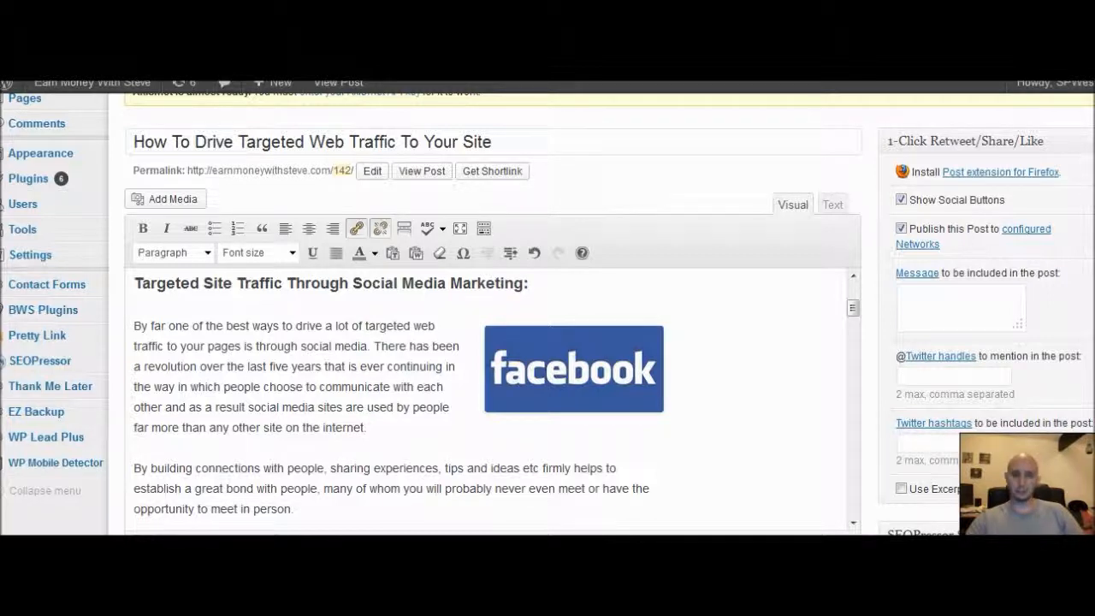
{"action": "scroll", "coordinate": [547, 343], "scroll_direction": "down", "scroll_amount": 2}
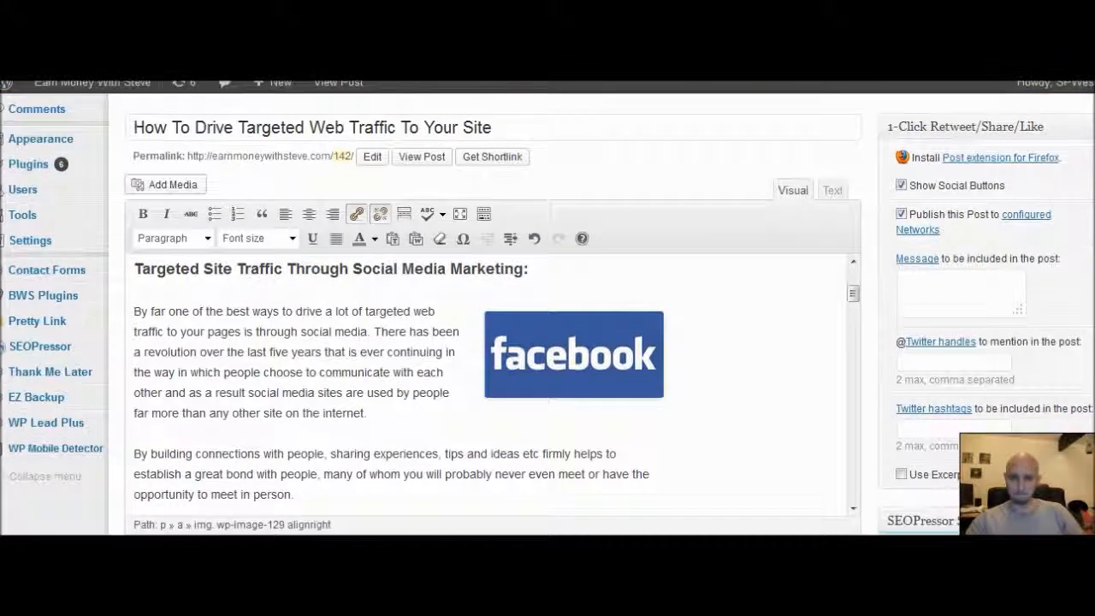
{"action": "scroll", "coordinate": [547, 342], "scroll_direction": "down", "scroll_amount": 2}
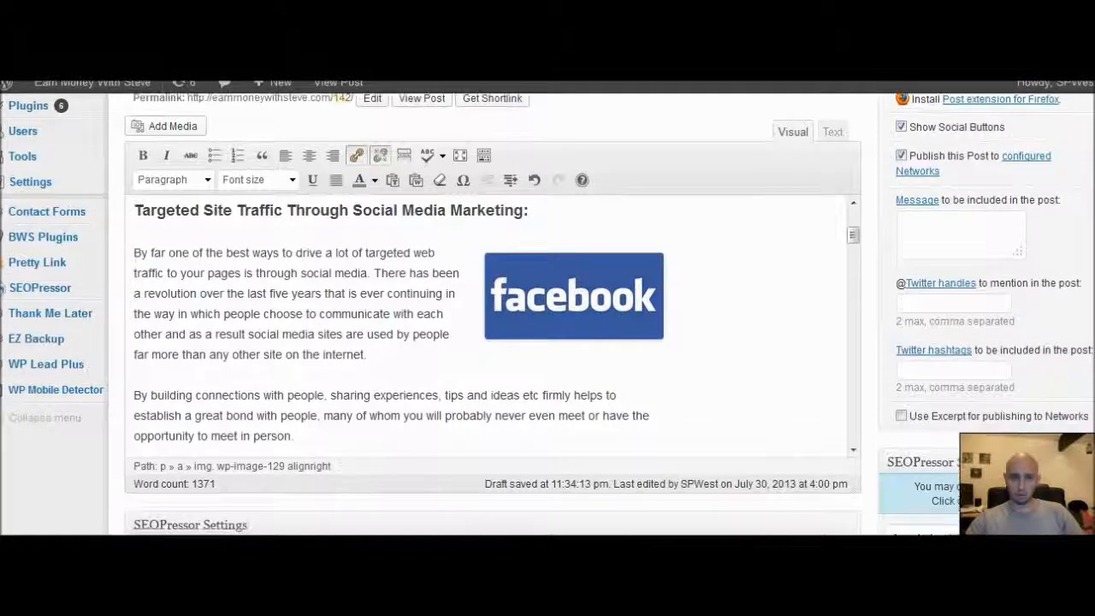
{"action": "scroll", "coordinate": [547, 342], "scroll_direction": "down", "scroll_amount": 4}
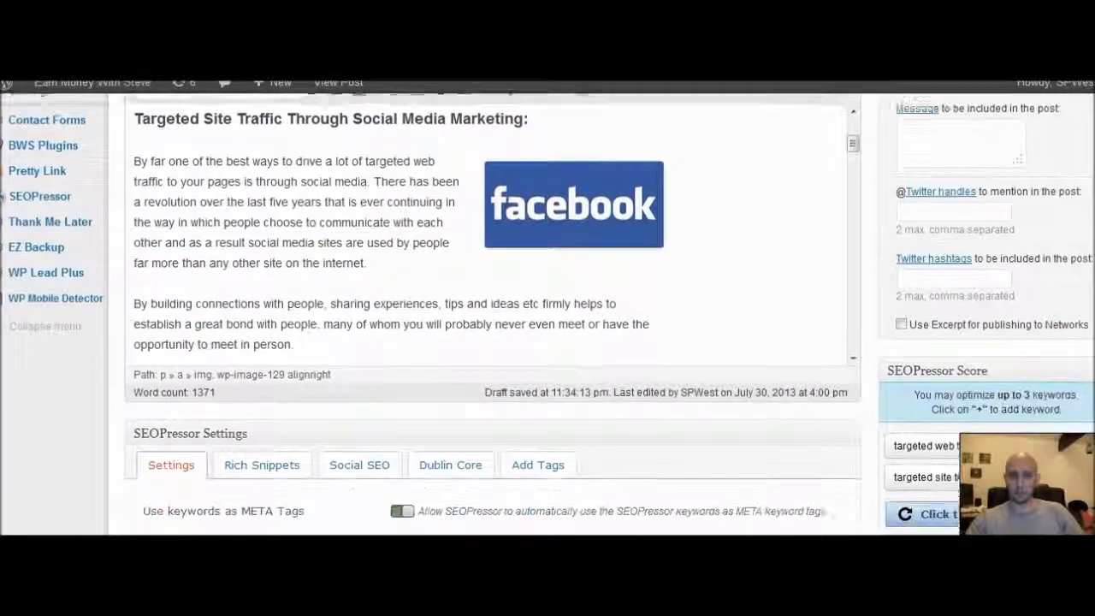
{"action": "scroll", "coordinate": [548, 342], "scroll_direction": "down", "scroll_amount": 10}
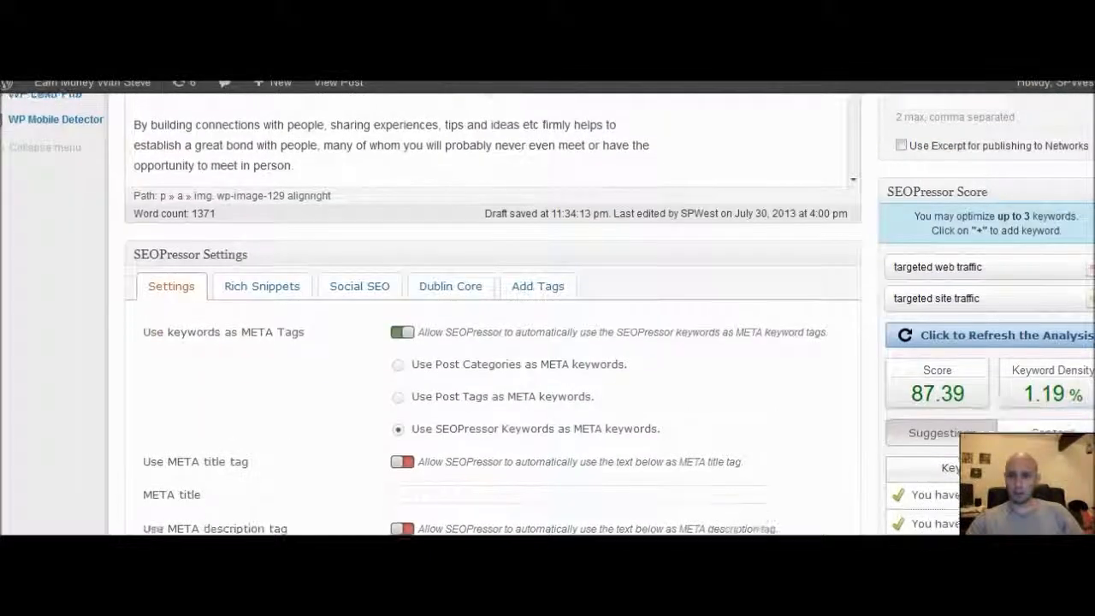
{"action": "scroll", "coordinate": [865, 288], "scroll_direction": "up", "scroll_amount": 2}
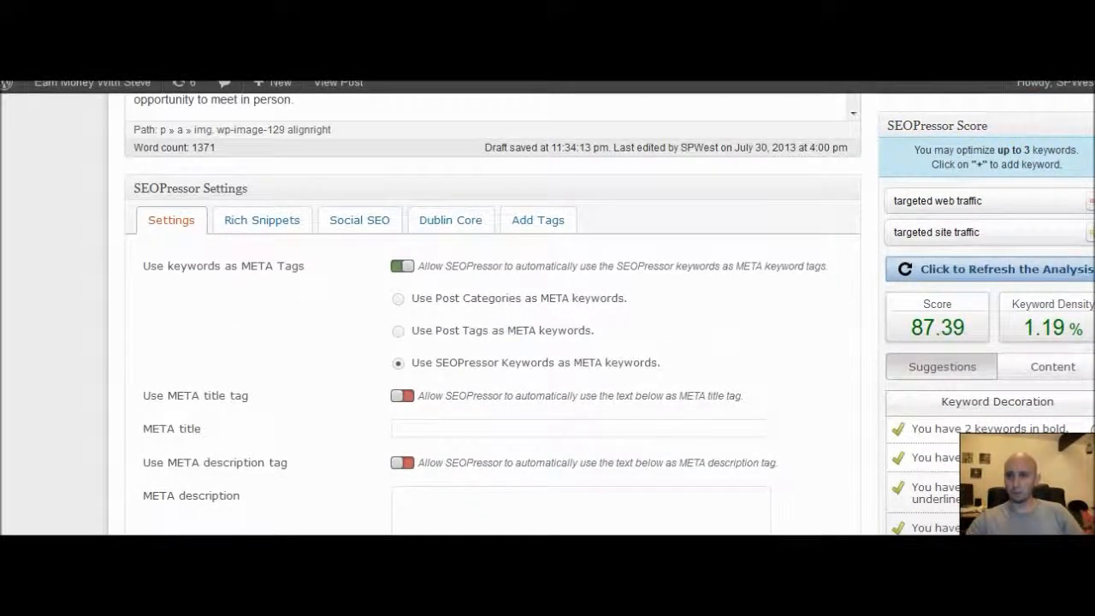
{"action": "scroll", "coordinate": [609, 312], "scroll_direction": "down", "scroll_amount": 1}
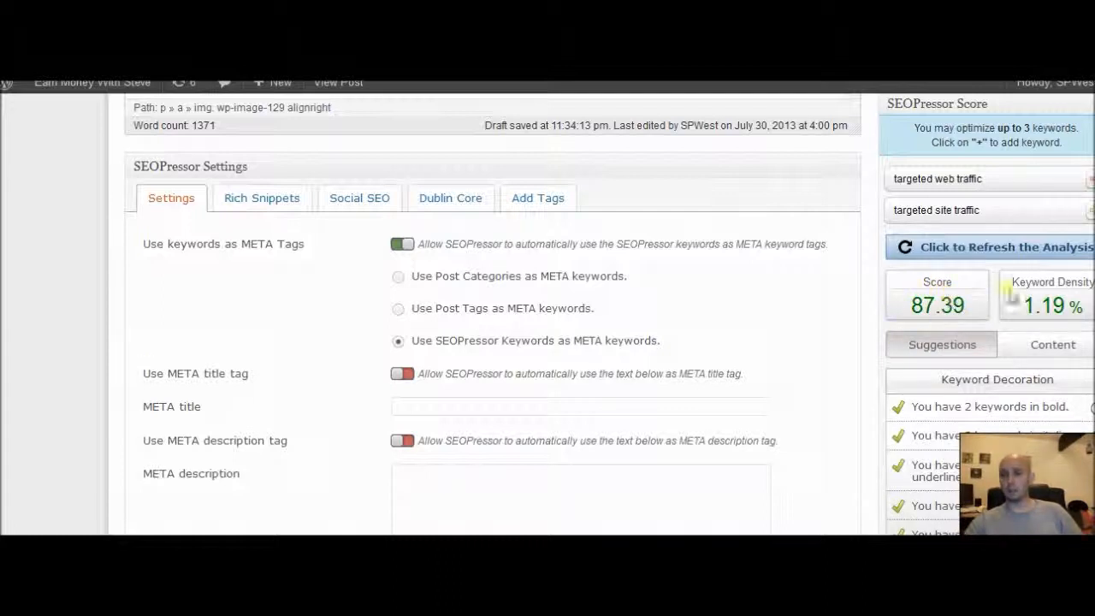
{"action": "scroll", "coordinate": [929, 289], "scroll_direction": "down", "scroll_amount": 1}
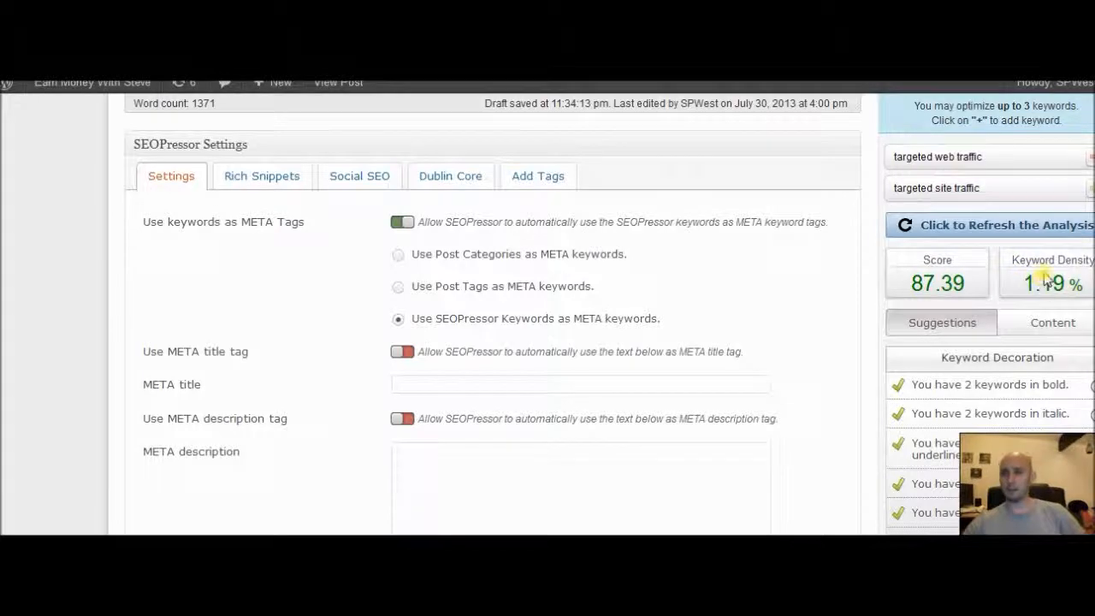
{"action": "scroll", "coordinate": [1043, 289], "scroll_direction": "down", "scroll_amount": 3}
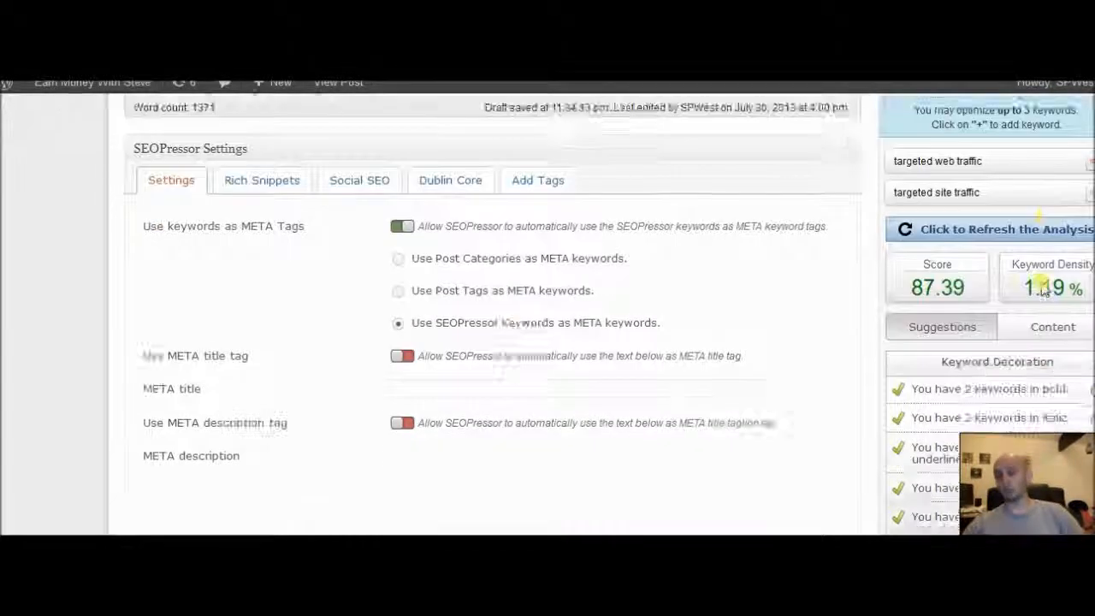
{"action": "scroll", "coordinate": [1043, 289], "scroll_direction": "up", "scroll_amount": 1}
{"action": "scroll", "coordinate": [1068, 288], "scroll_direction": "up", "scroll_amount": 3}
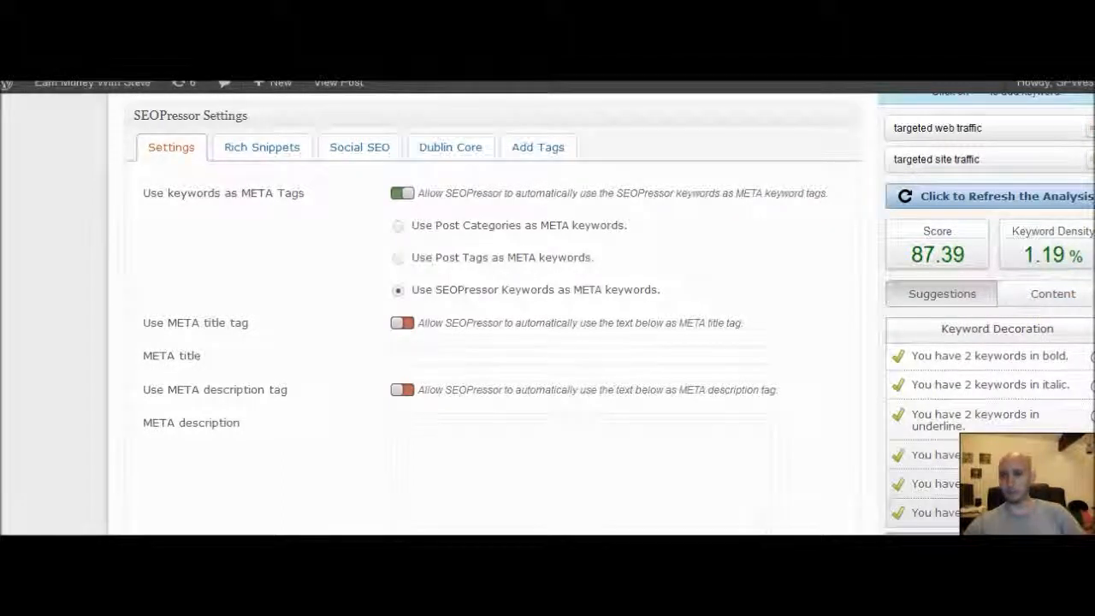
{"action": "scroll", "coordinate": [547, 316], "scroll_direction": "down", "scroll_amount": 3}
{"action": "scroll", "coordinate": [547, 317], "scroll_direction": "down", "scroll_amount": 1}
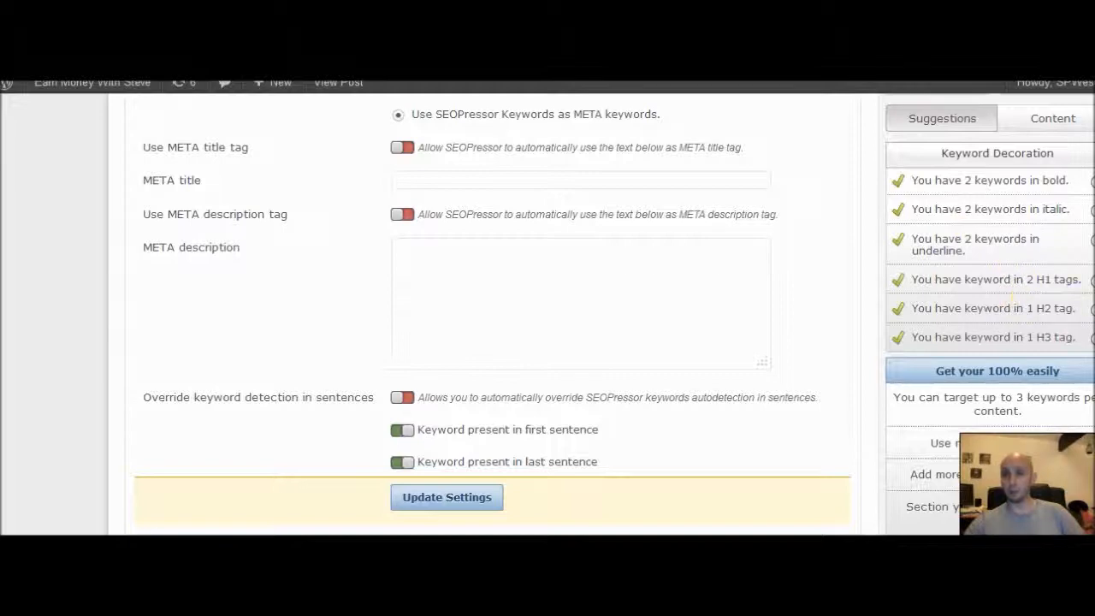
{"action": "scroll", "coordinate": [547, 308], "scroll_direction": "down", "scroll_amount": 1}
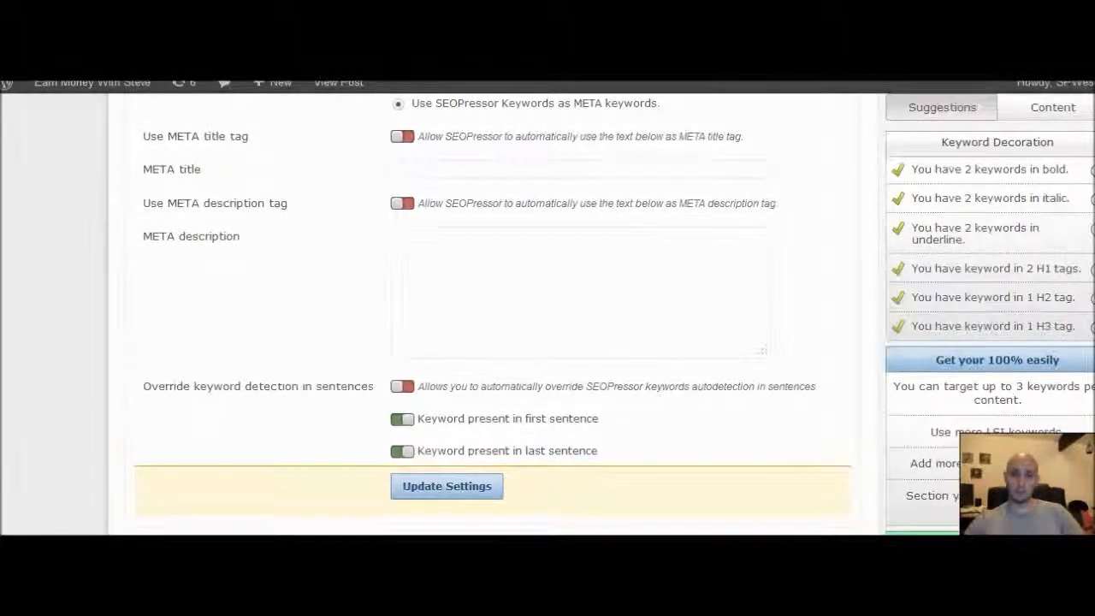
{"action": "scroll", "coordinate": [548, 308], "scroll_direction": "down", "scroll_amount": 1}
- Review keyword placement in the post's title, opening paragraph, subheadings and closing sentence
{"action": "scroll", "coordinate": [548, 308], "scroll_direction": "up", "scroll_amount": 7}
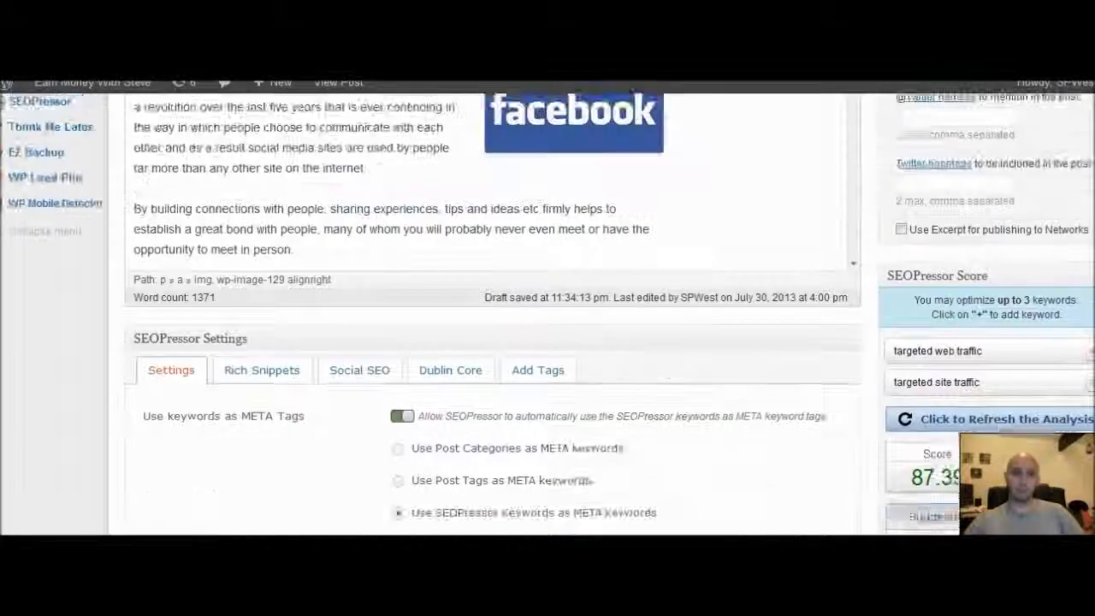
{"action": "scroll", "coordinate": [547, 308], "scroll_direction": "up", "scroll_amount": 3}
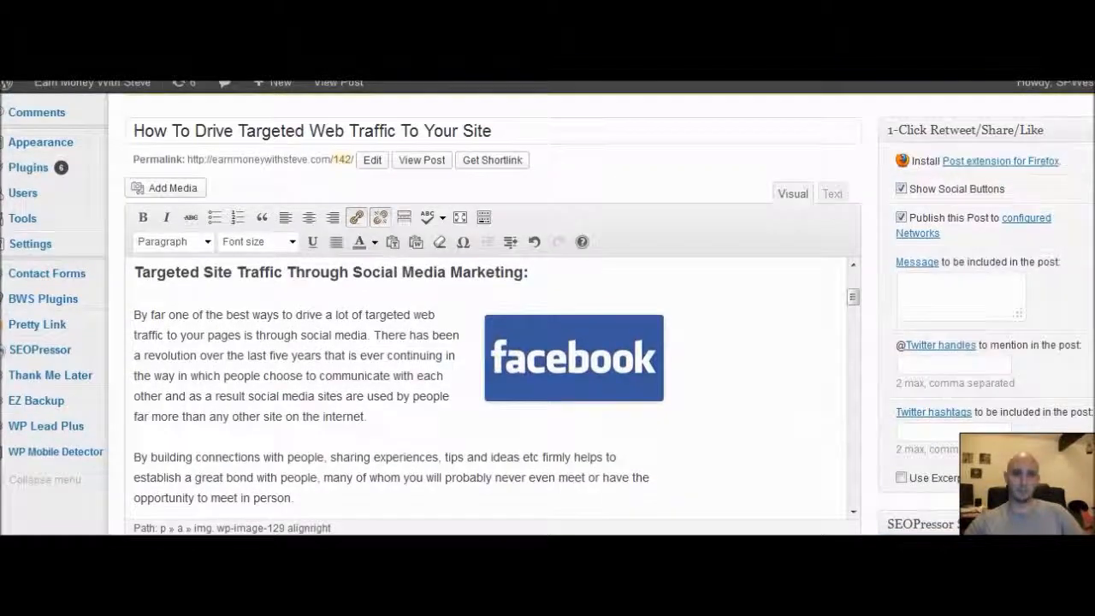
{"action": "scroll", "coordinate": [943, 208], "scroll_direction": "down", "scroll_amount": 10}
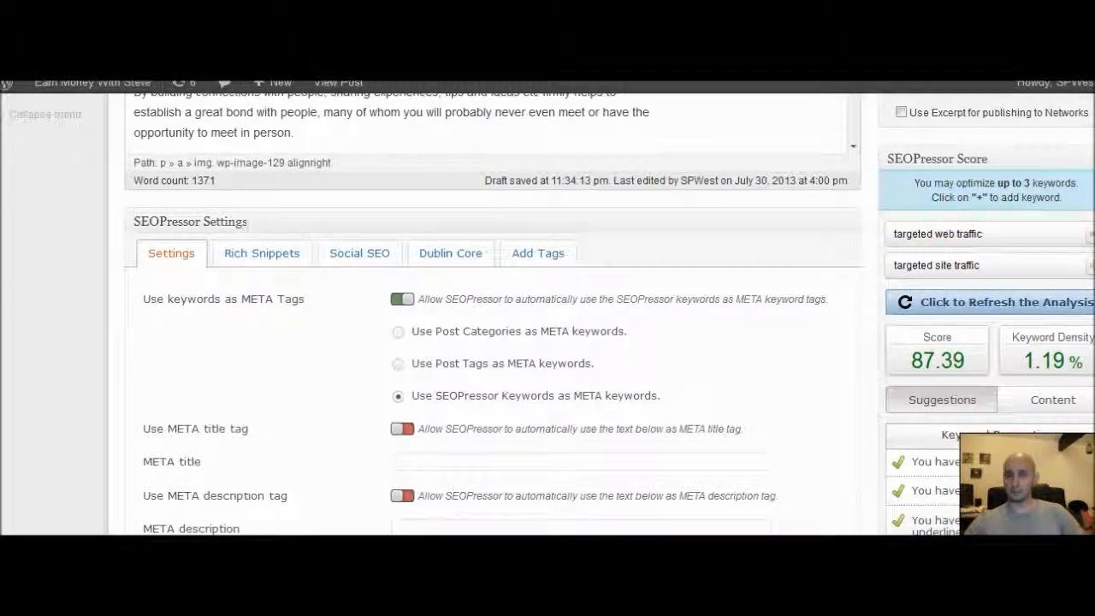
{"action": "scroll", "coordinate": [487, 308], "scroll_direction": "up", "scroll_amount": 10}
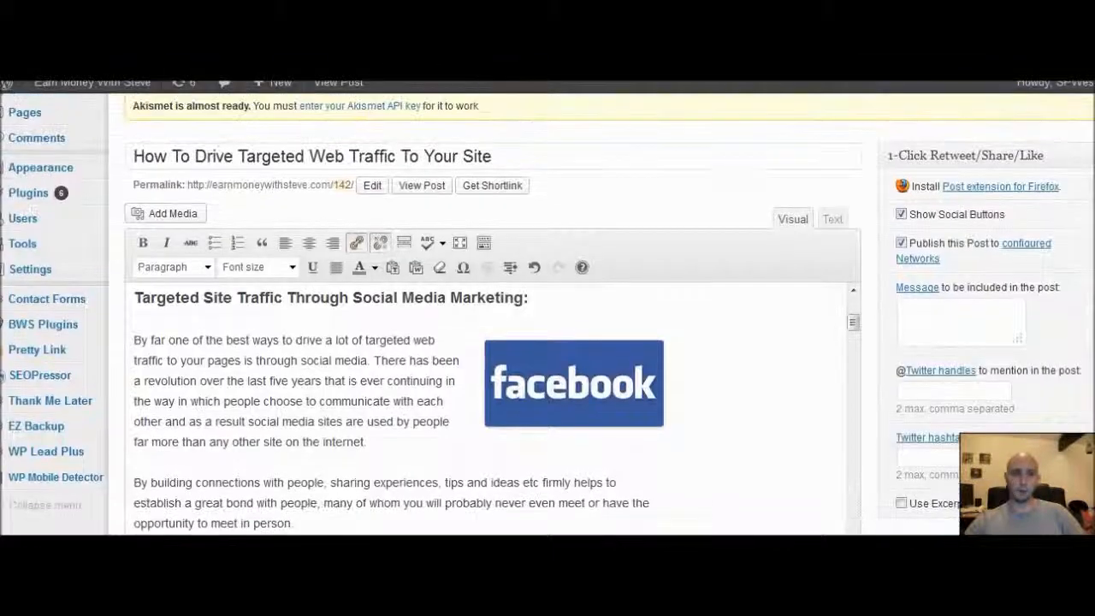
{"action": "scroll", "coordinate": [487, 308], "scroll_direction": "up", "scroll_amount": 1}
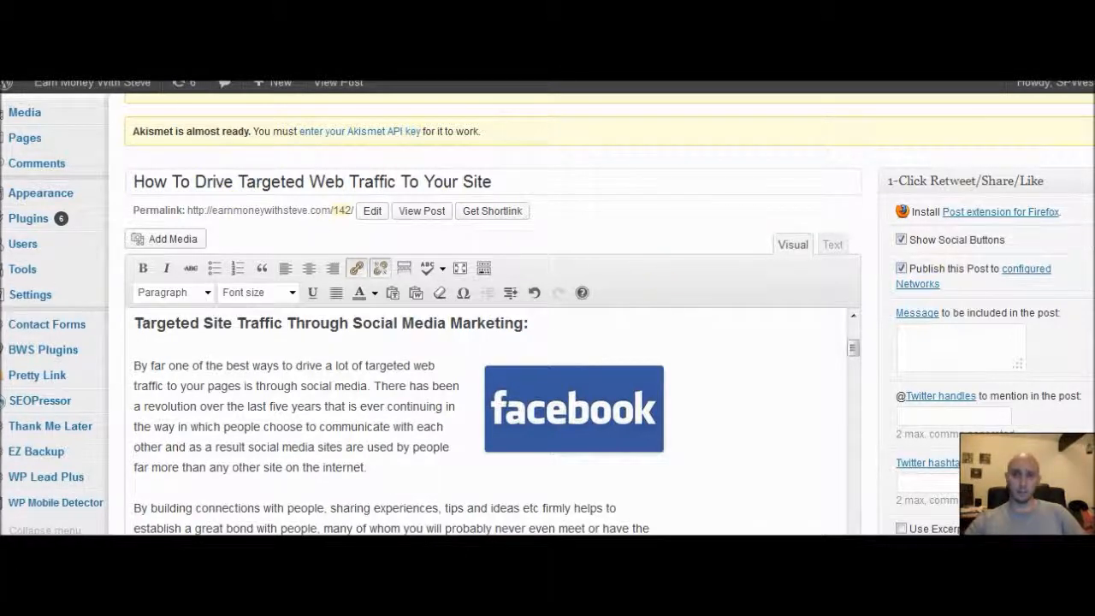
{"action": "scroll", "coordinate": [635, 212], "scroll_direction": "down", "scroll_amount": 3}
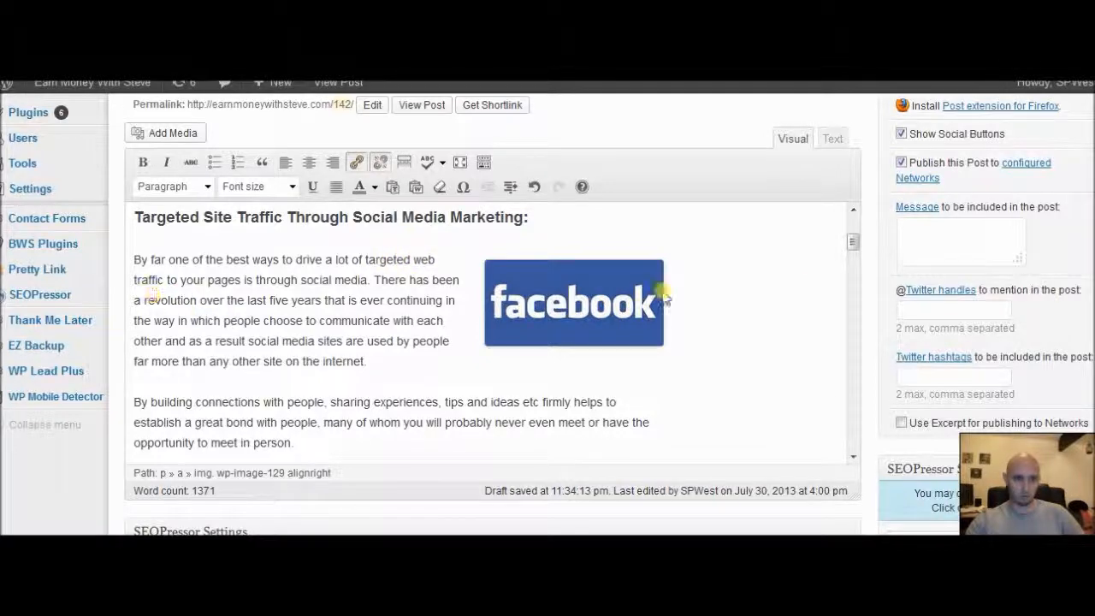
{"action": "left_click_drag", "start_coordinate": [852, 241], "coordinate": [834, 449]}
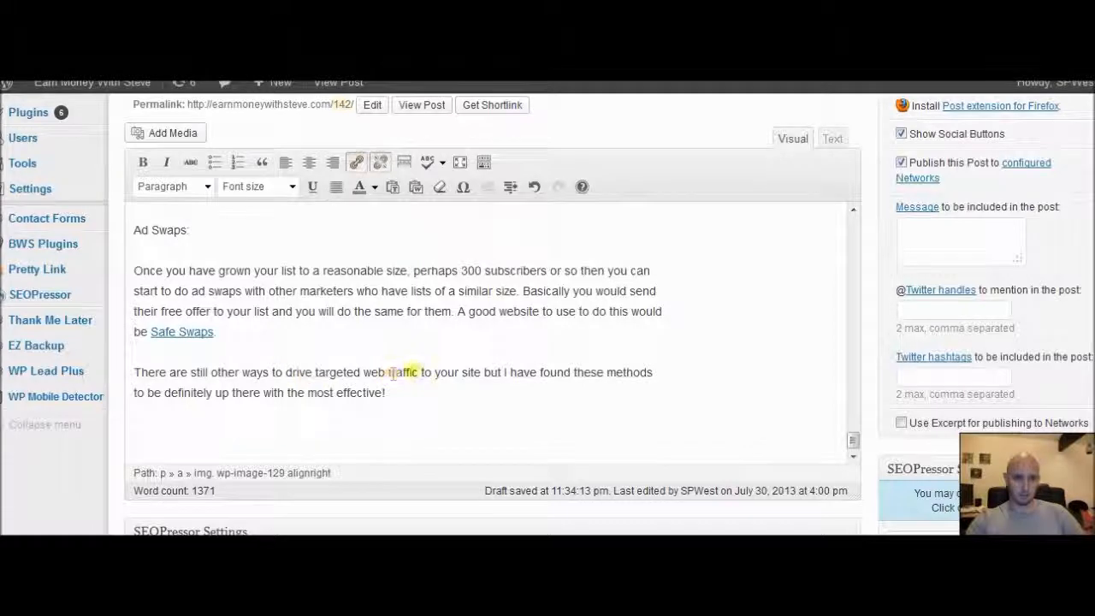
{"action": "left_click_drag", "start_coordinate": [851, 438], "coordinate": [850, 241]}
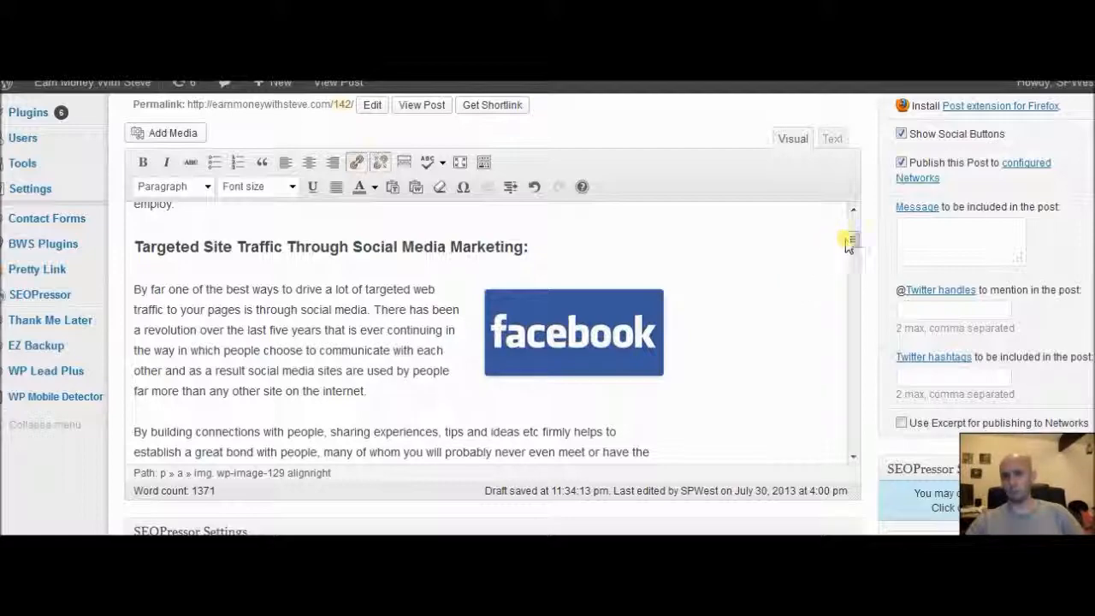
{"action": "left_click_drag", "start_coordinate": [853, 240], "coordinate": [854, 343]}
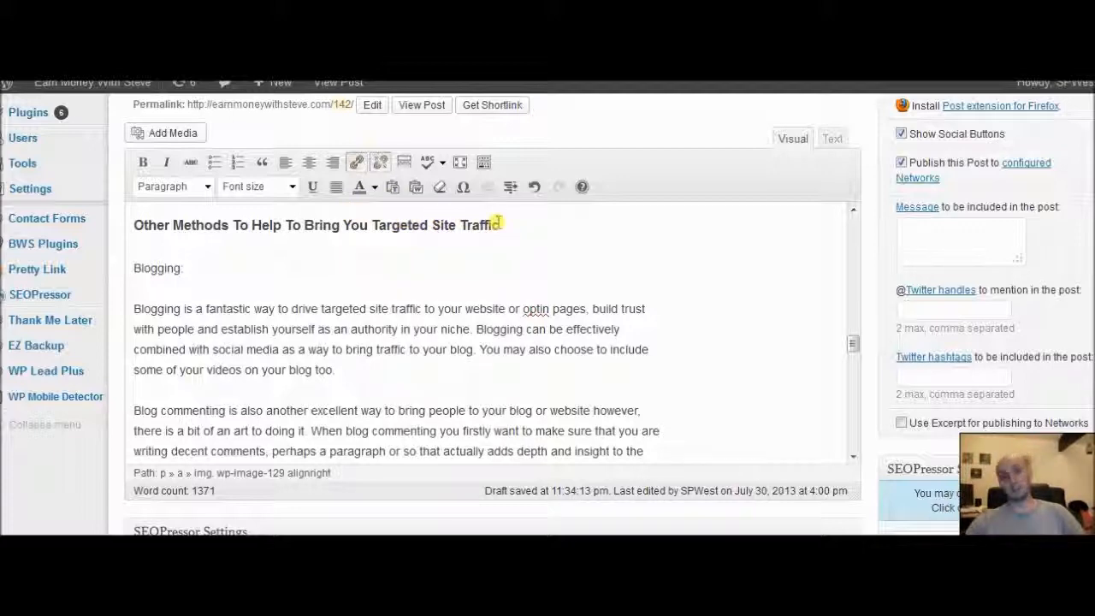
{"action": "left_click_drag", "start_coordinate": [851, 343], "coordinate": [853, 231]}
{"action": "scroll", "coordinate": [548, 307], "scroll_direction": "down", "scroll_amount": 1}
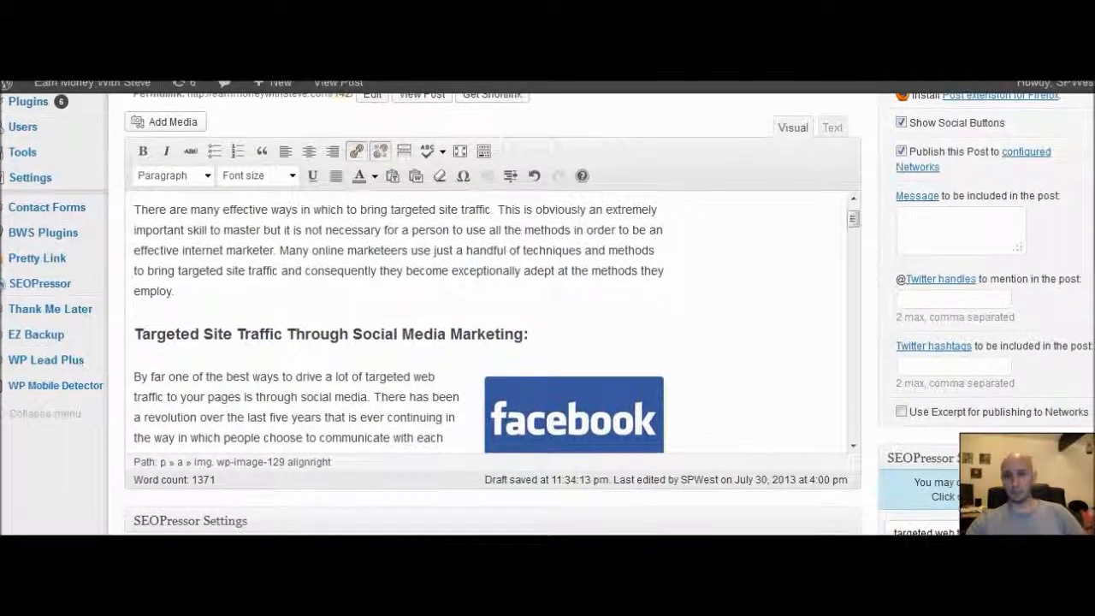
- Check the SEOPressor settings, keyword decoration suggestions and the post's publishing options
{"action": "scroll", "coordinate": [488, 308], "scroll_direction": "down", "scroll_amount": 7}
{"action": "scroll", "coordinate": [756, 294], "scroll_direction": "up", "scroll_amount": 7}
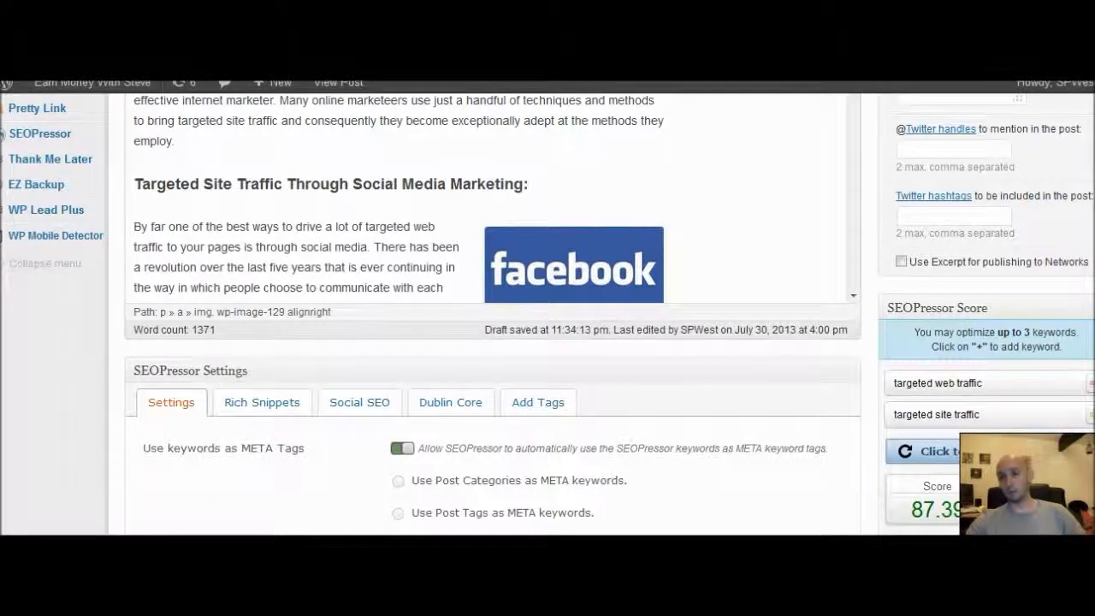
{"action": "scroll", "coordinate": [547, 313], "scroll_direction": "down", "scroll_amount": 5}
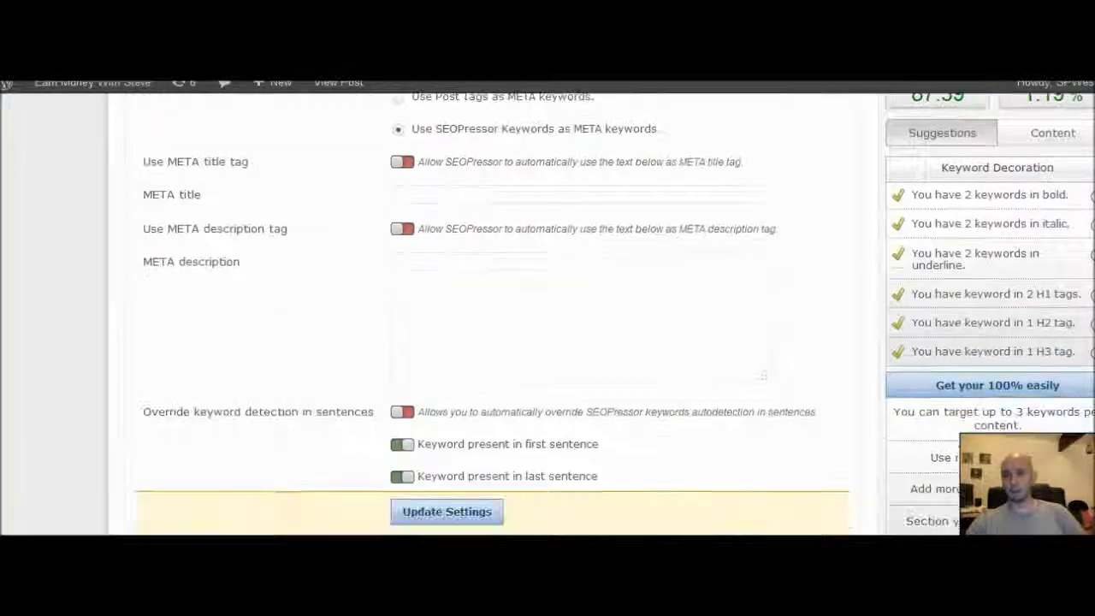
{"action": "scroll", "coordinate": [548, 313], "scroll_direction": "down", "scroll_amount": 3}
{"action": "scroll", "coordinate": [547, 313], "scroll_direction": "down", "scroll_amount": 5}
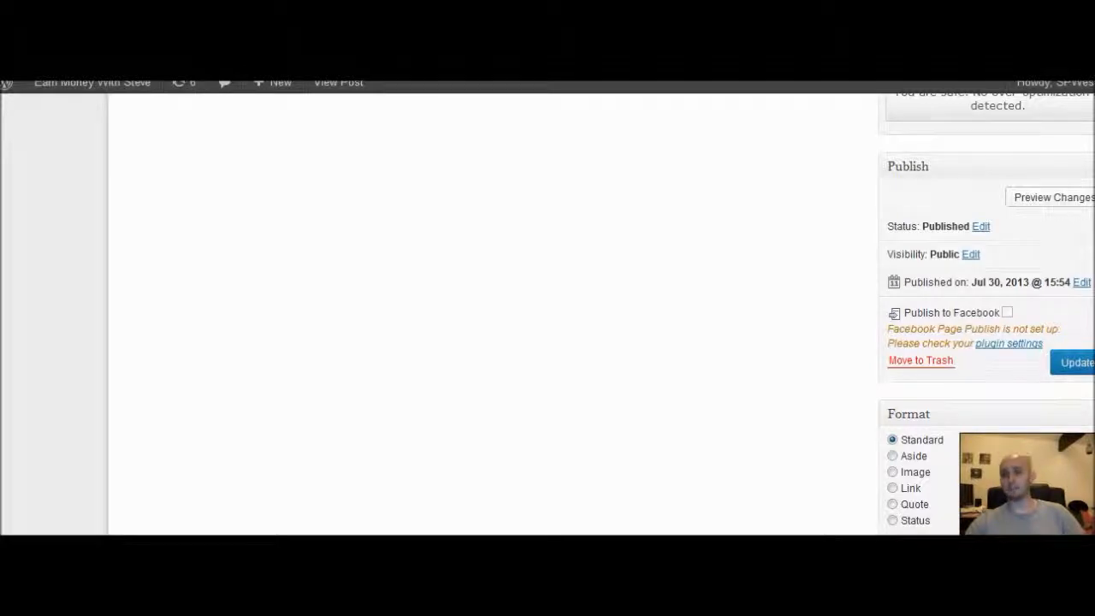
{"action": "scroll", "coordinate": [548, 313], "scroll_direction": "up", "scroll_amount": 15}
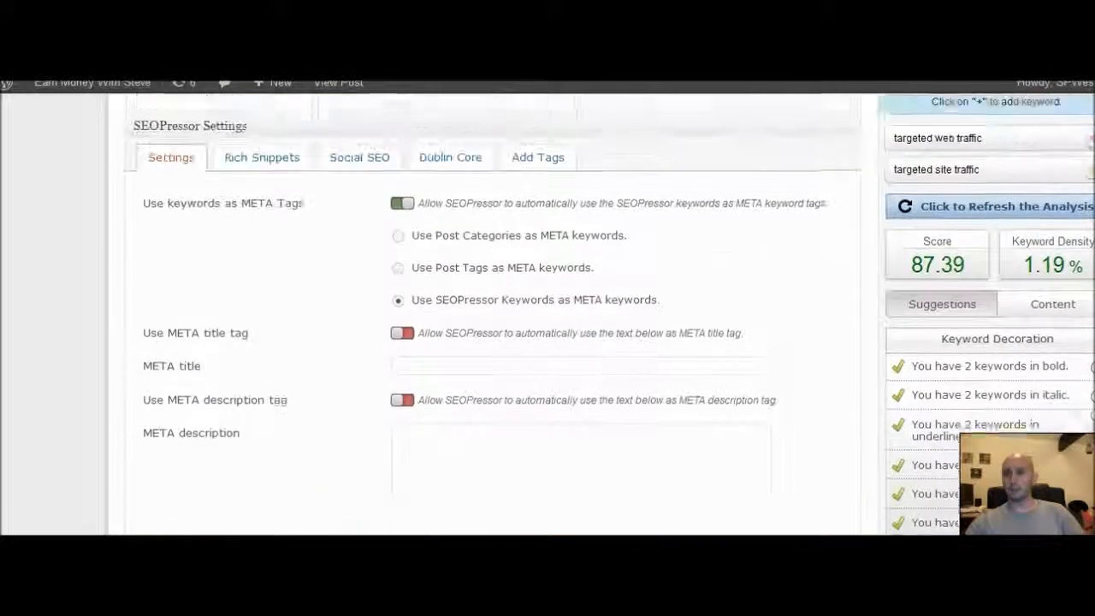
{"action": "scroll", "coordinate": [547, 313], "scroll_direction": "up", "scroll_amount": 2}
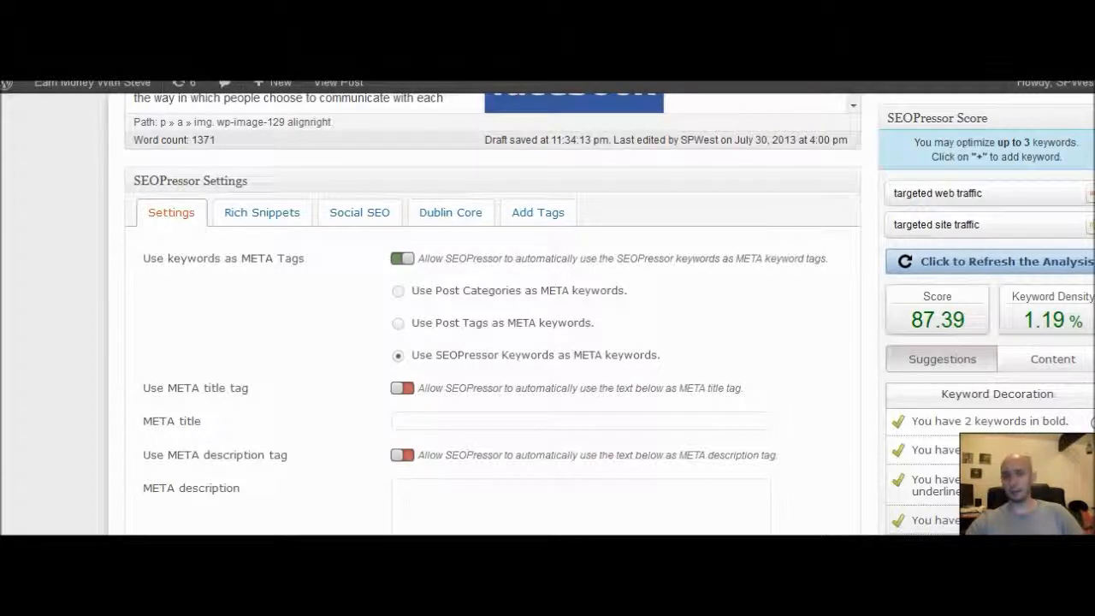
{"action": "scroll", "coordinate": [1052, 308], "scroll_direction": "up", "scroll_amount": 4}
{"action": "scroll", "coordinate": [854, 256], "scroll_direction": "up", "scroll_amount": 1}
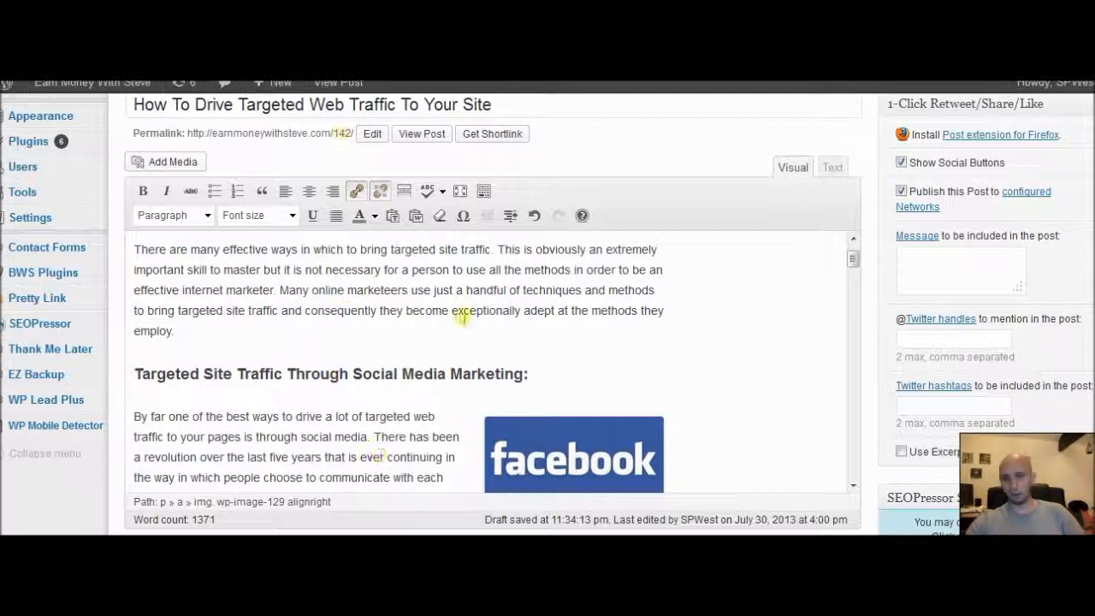
- Open the Facebook image's edit settings, check its title, alternative text and link URL, and update the image
{"action": "left_click_drag", "start_coordinate": [852, 256], "coordinate": [855, 276]}
{"action": "left_click", "coordinate": [572, 294]}
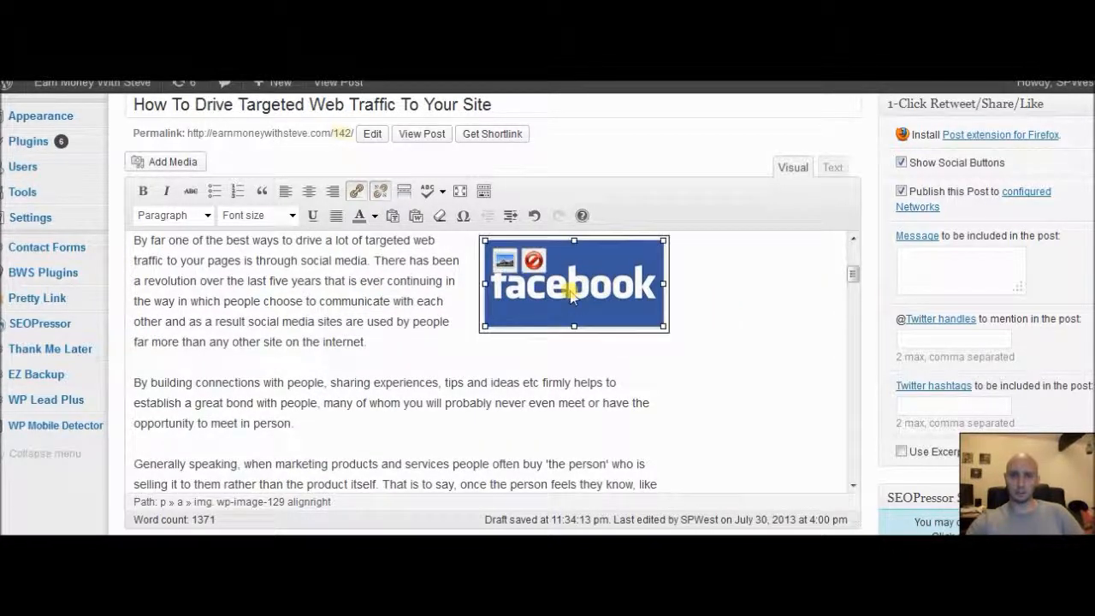
{"action": "left_click", "coordinate": [503, 261]}
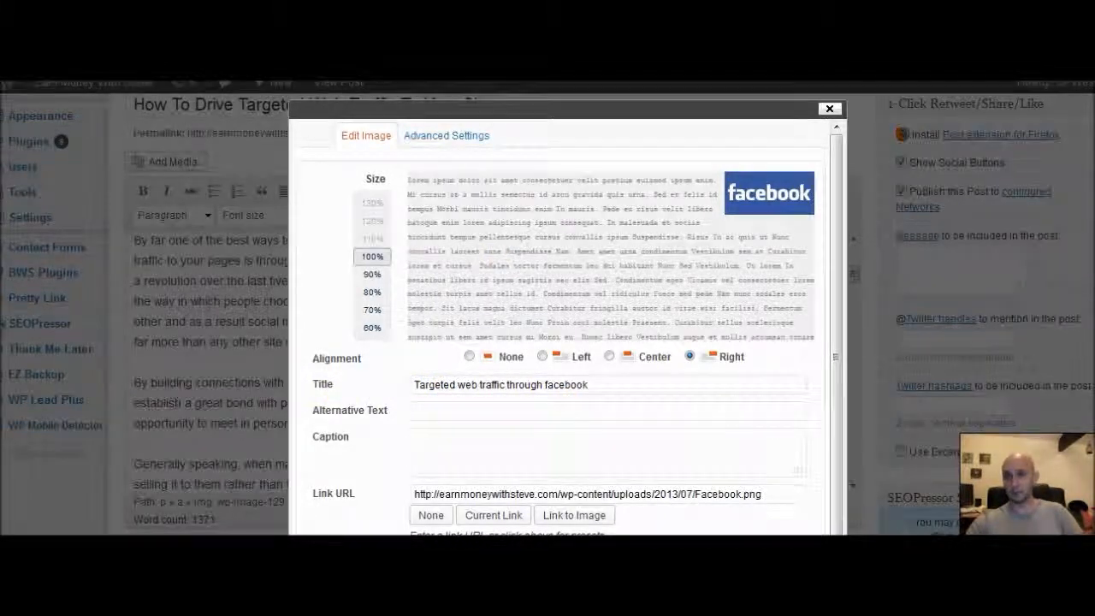
{"action": "scroll", "coordinate": [564, 342], "scroll_direction": "down", "scroll_amount": 3}
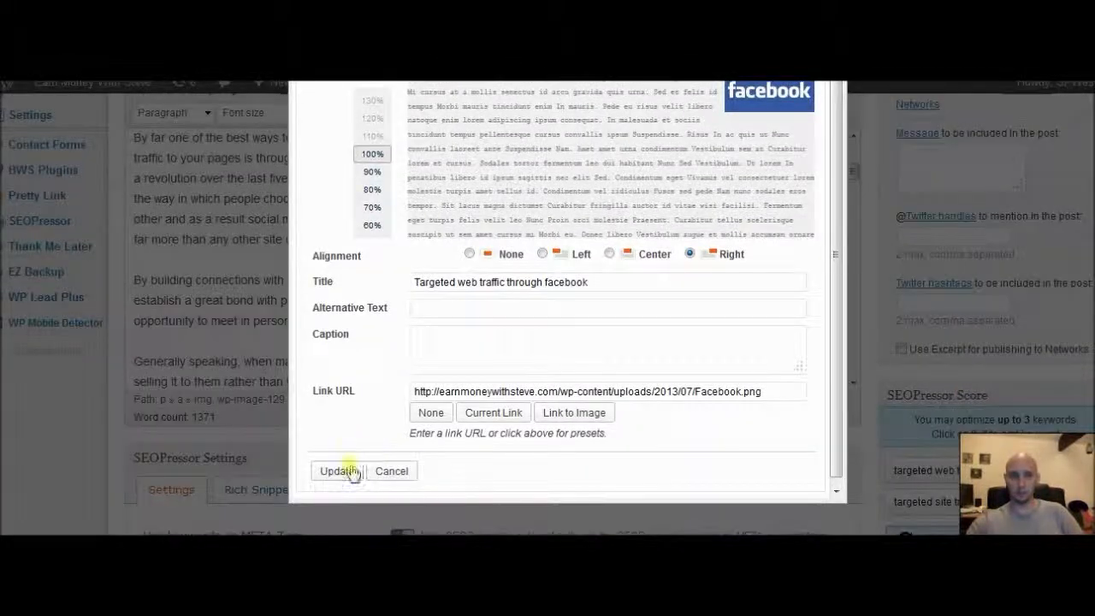
{"action": "left_click", "coordinate": [349, 470]}
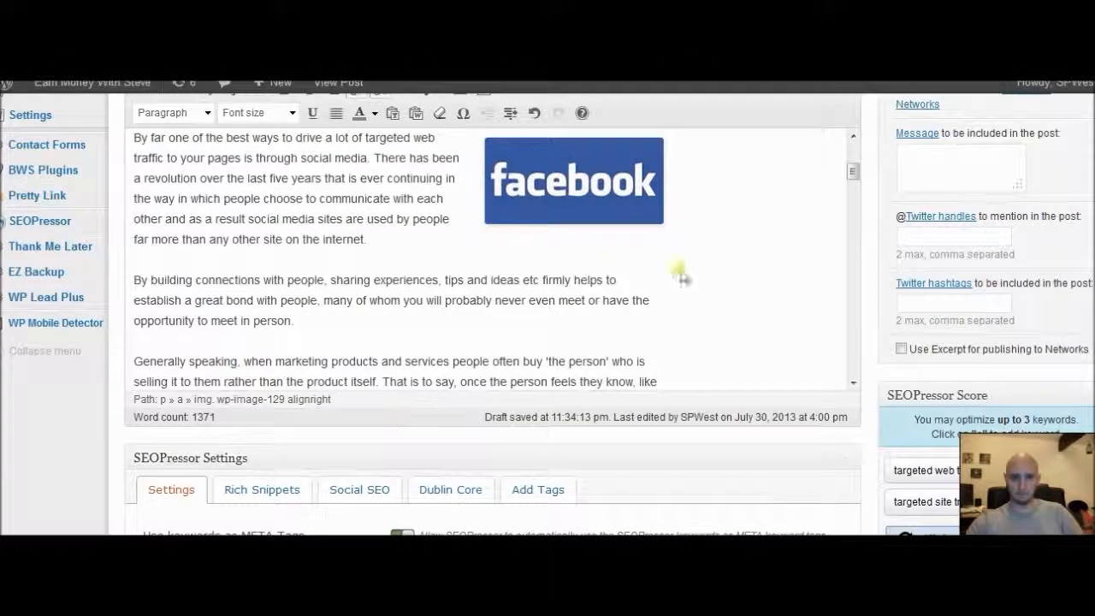
- Review the blogging section under "Other Methods To Help To Bring You Targeted Site Traffic" and return to the SEOPressor settings
{"action": "left_click_drag", "start_coordinate": [856, 171], "coordinate": [853, 305]}
{"action": "scroll", "coordinate": [1022, 282], "scroll_direction": "down", "scroll_amount": 1}
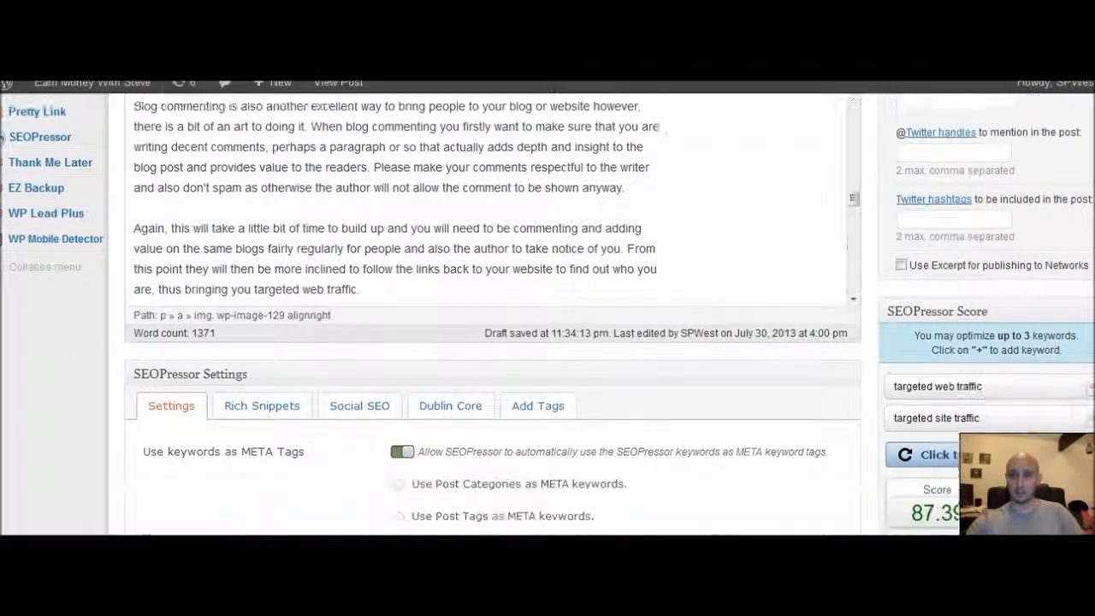
{"action": "scroll", "coordinate": [1022, 282], "scroll_direction": "down", "scroll_amount": 1}
{"action": "scroll", "coordinate": [1022, 282], "scroll_direction": "up", "scroll_amount": 2}
{"action": "left_click_drag", "start_coordinate": [852, 304], "coordinate": [853, 284]}
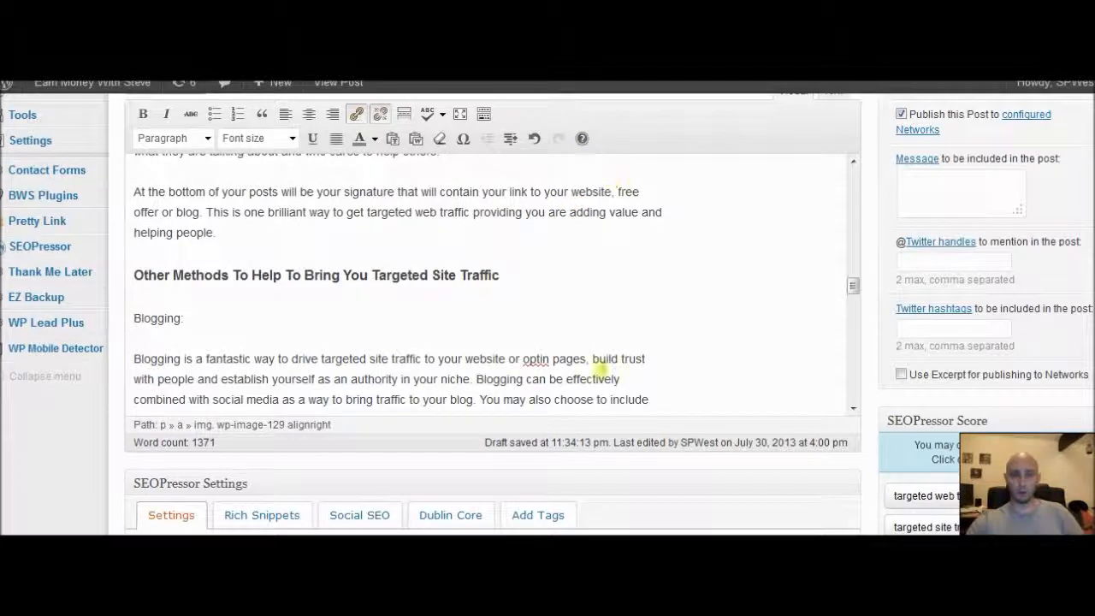
{"action": "scroll", "coordinate": [975, 312], "scroll_direction": "down", "scroll_amount": 5}
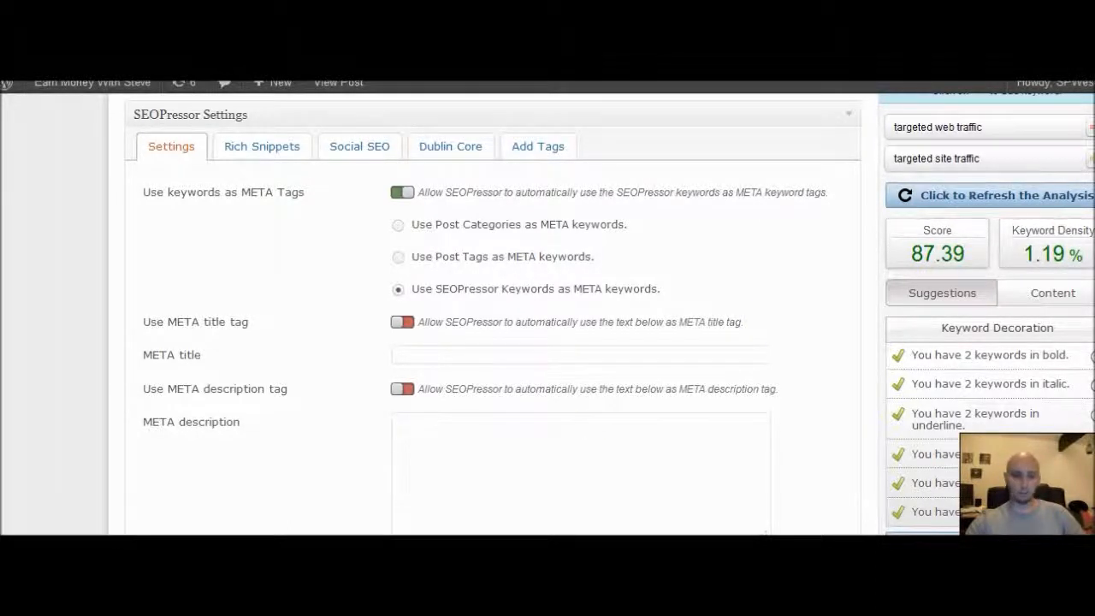
- Check the seo-pressor archive in its folder, and close the folder window
{"action": "left_click", "coordinate": [79, 546]}
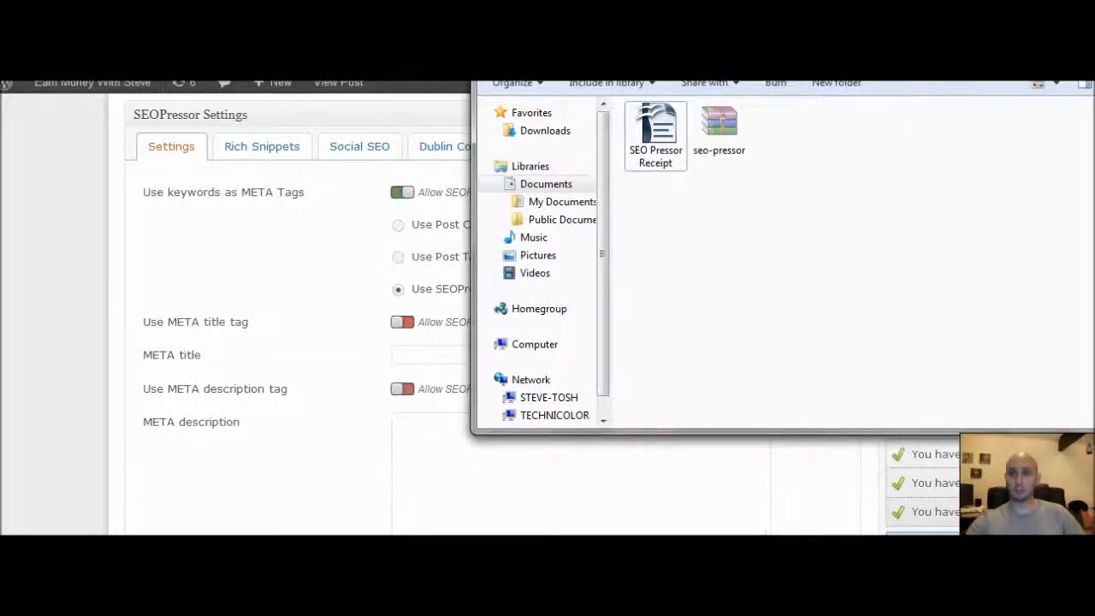
{"action": "key", "text": "alt+F4"}
- Leave the post editor without saving and go to the page for adding new plugins
{"action": "scroll", "coordinate": [548, 313], "scroll_direction": "up", "scroll_amount": 2}
{"action": "scroll", "coordinate": [1074, 162], "scroll_direction": "up", "scroll_amount": 5}
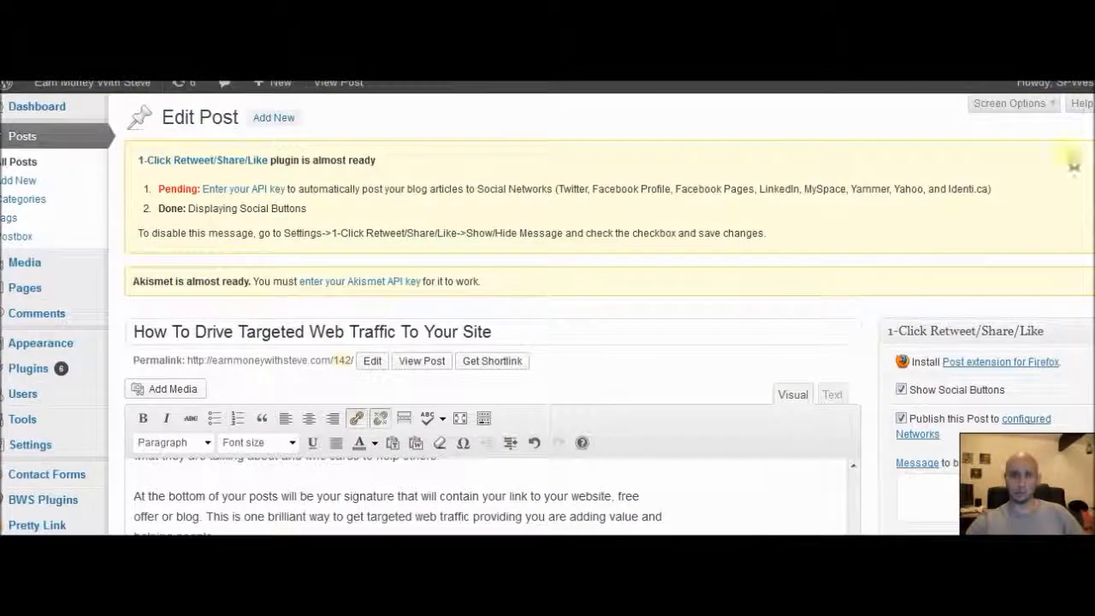
{"action": "mouse_move", "coordinate": [35, 369]}
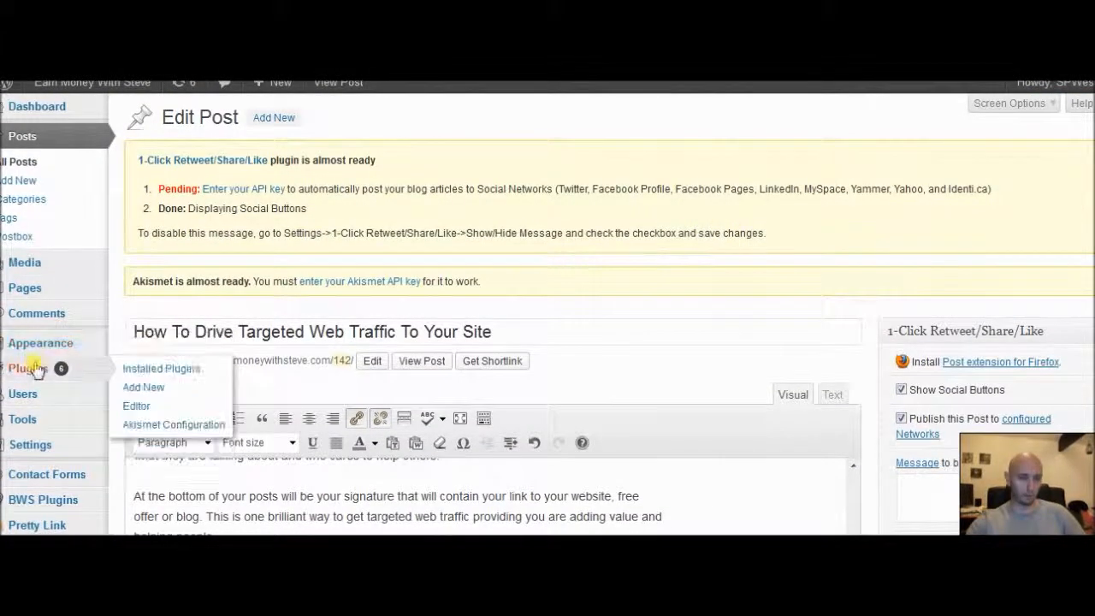
{"action": "left_click", "coordinate": [138, 387]}
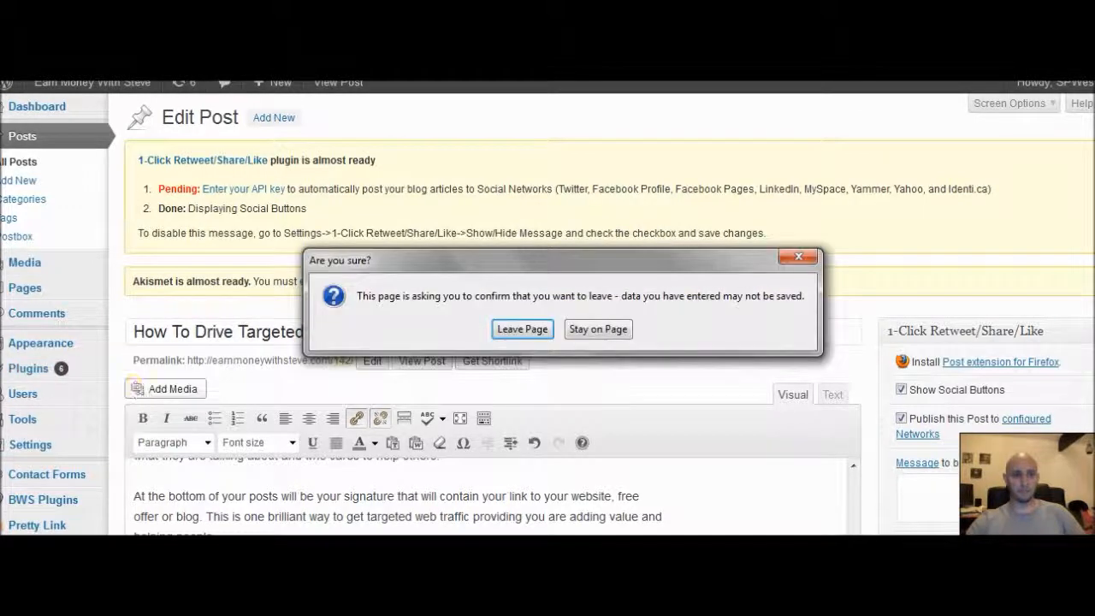
{"action": "left_click", "coordinate": [510, 326]}
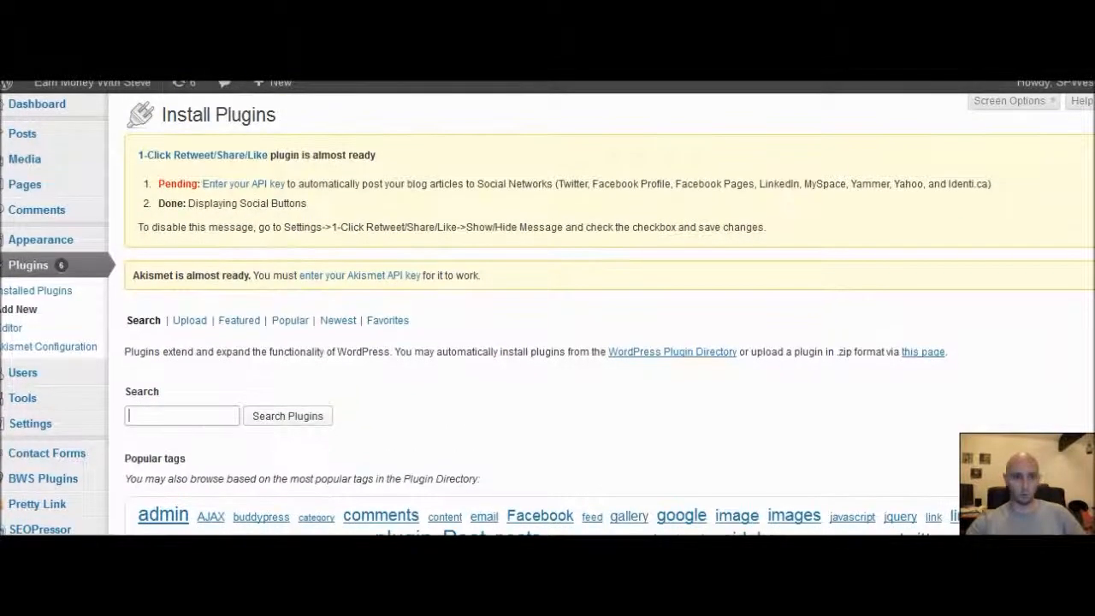
- Bring up the .zip plugin upload page and locate the seo-pressor archive in its folder without uploading it
{"action": "scroll", "coordinate": [1091, 376], "scroll_direction": "down", "scroll_amount": 1}
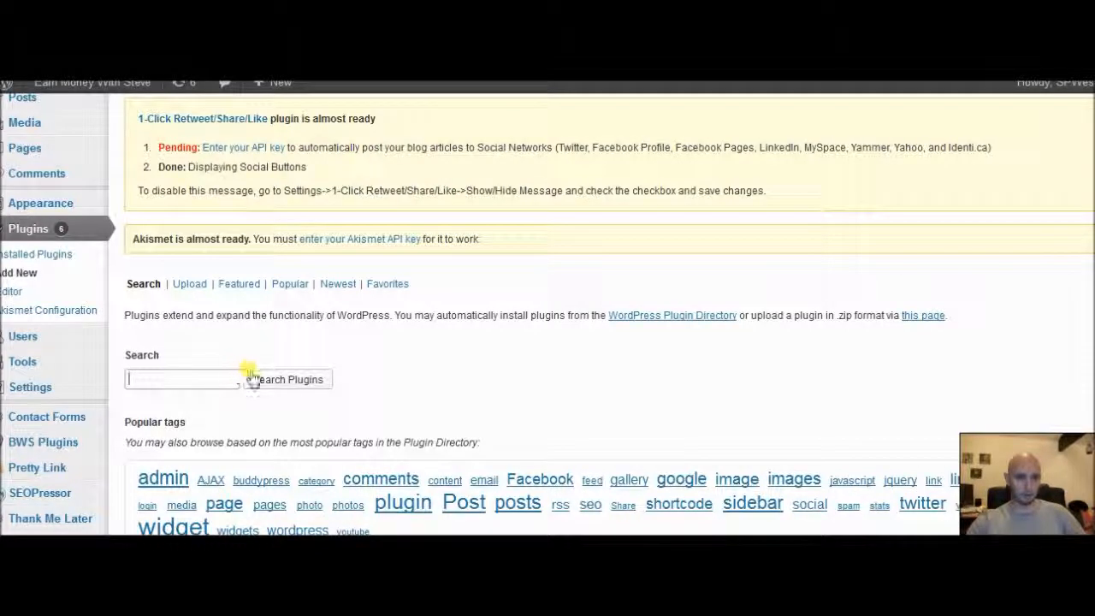
{"action": "left_click", "coordinate": [192, 287]}
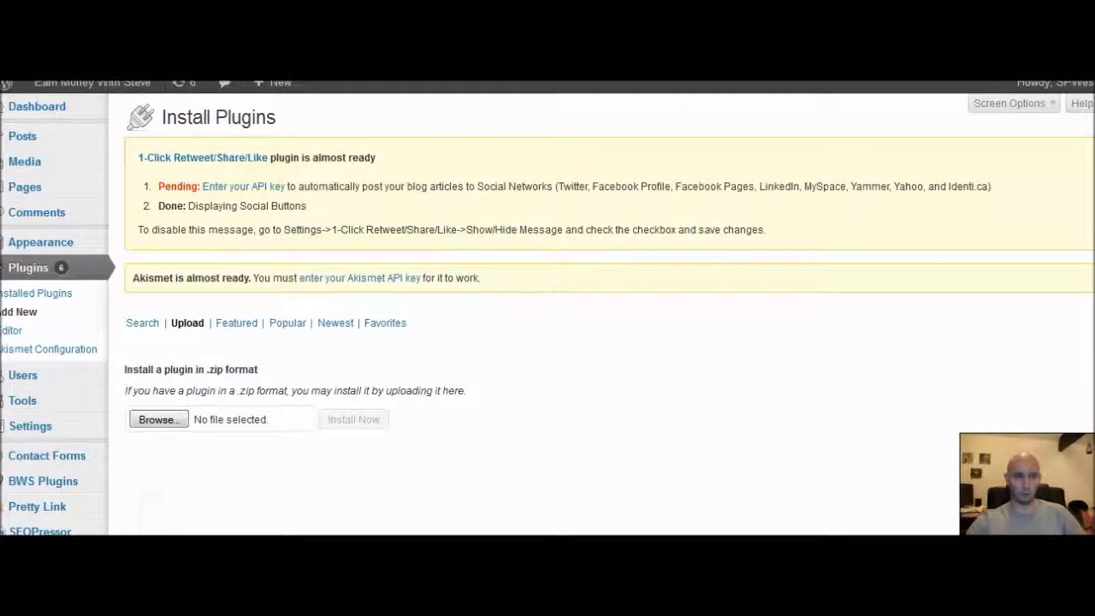
{"action": "left_click_drag", "start_coordinate": [725, 125], "coordinate": [724, 188]}
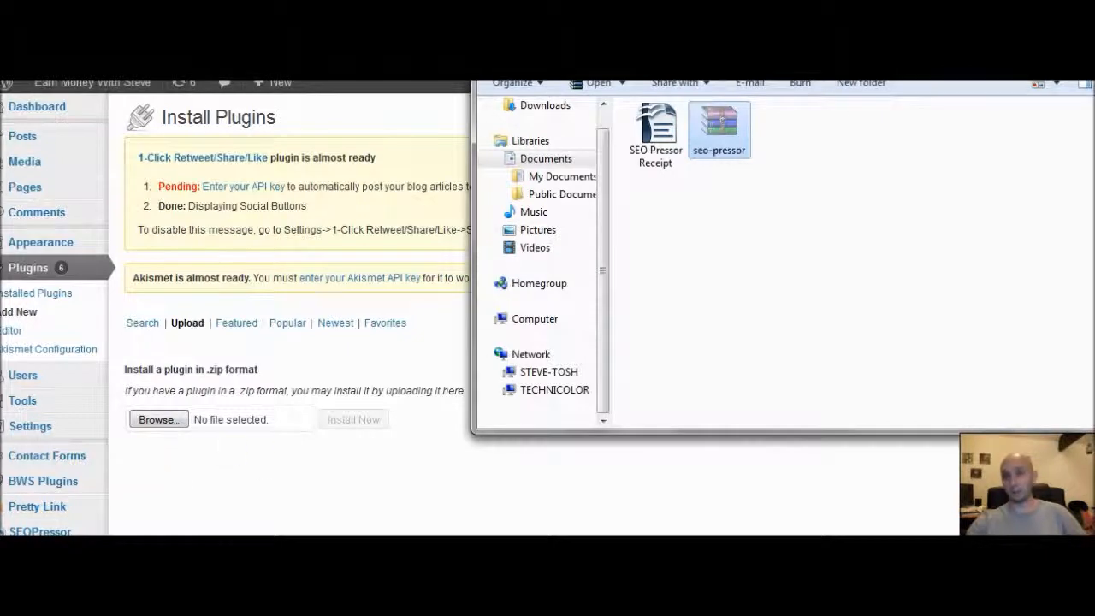
{"action": "left_click", "coordinate": [1090, 41]}
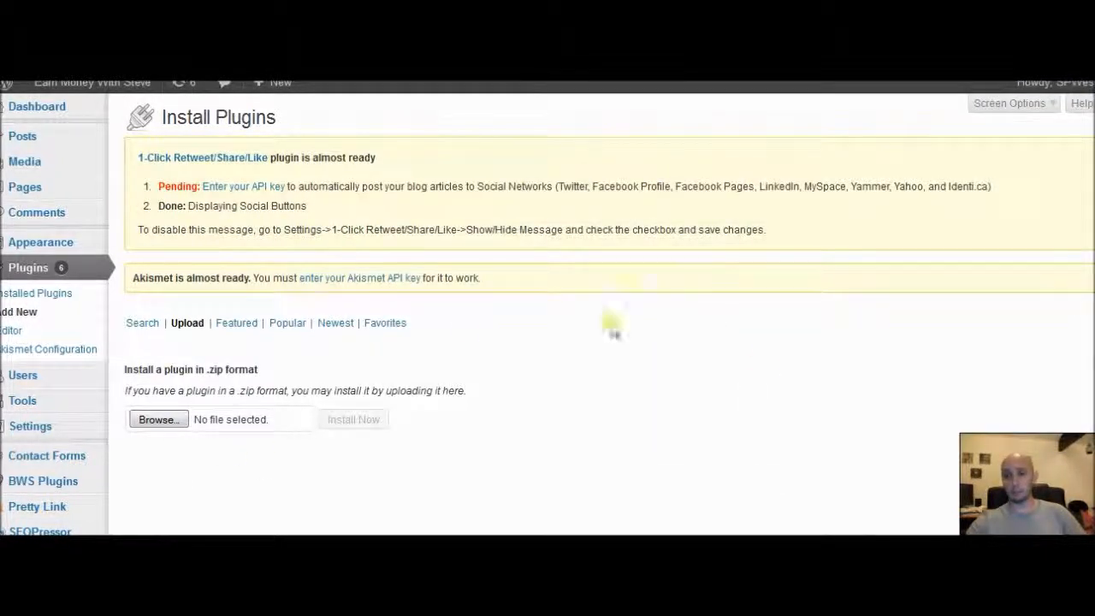
- Start a new post and look over its empty editor with the SEOPressor Settings and SEOPressor Score sections
{"action": "mouse_move", "coordinate": [48, 139]}
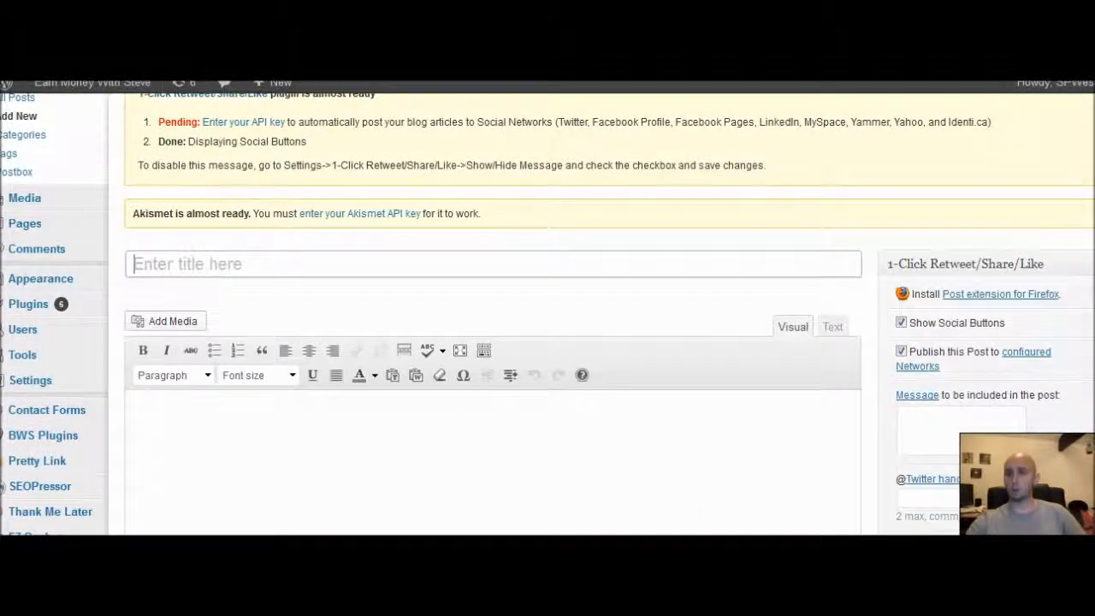
{"action": "scroll", "coordinate": [547, 342], "scroll_direction": "down", "scroll_amount": 3}
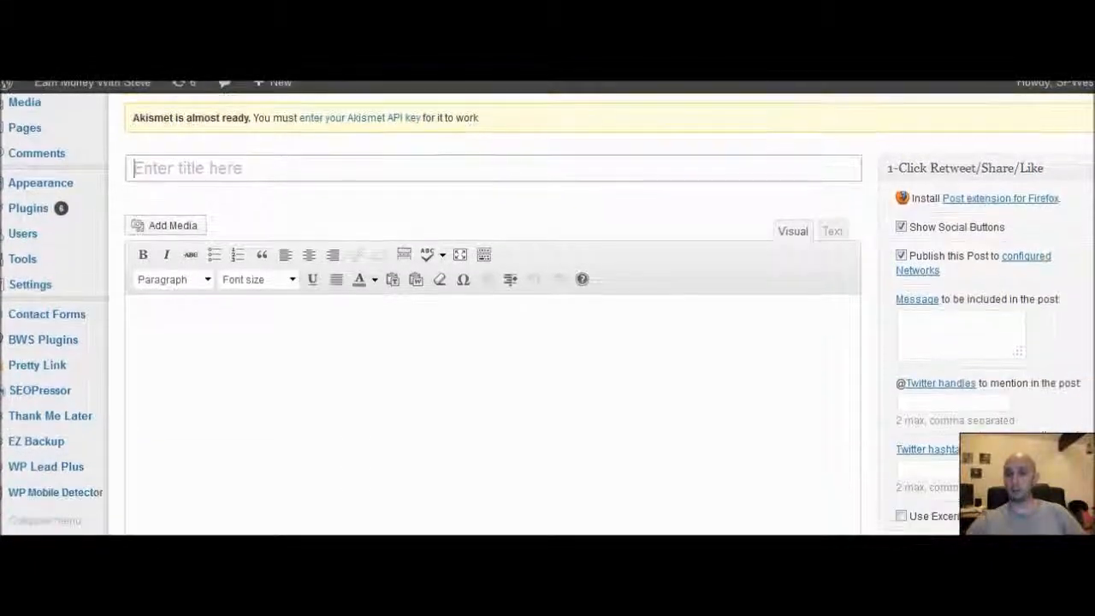
{"action": "scroll", "coordinate": [548, 342], "scroll_direction": "down", "scroll_amount": 2}
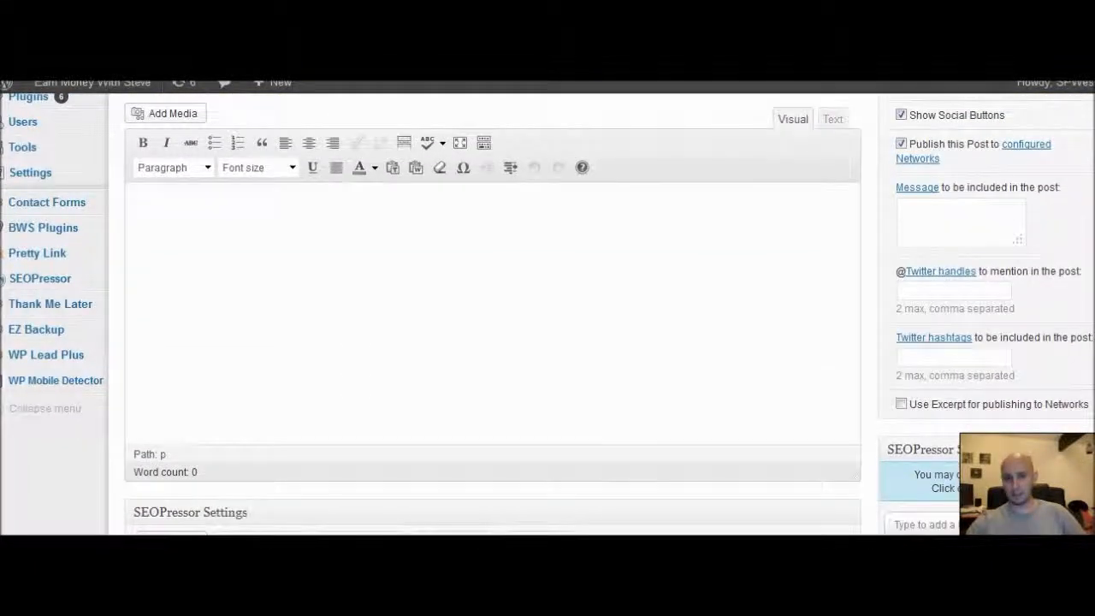
{"action": "scroll", "coordinate": [547, 313], "scroll_direction": "down", "scroll_amount": 2}
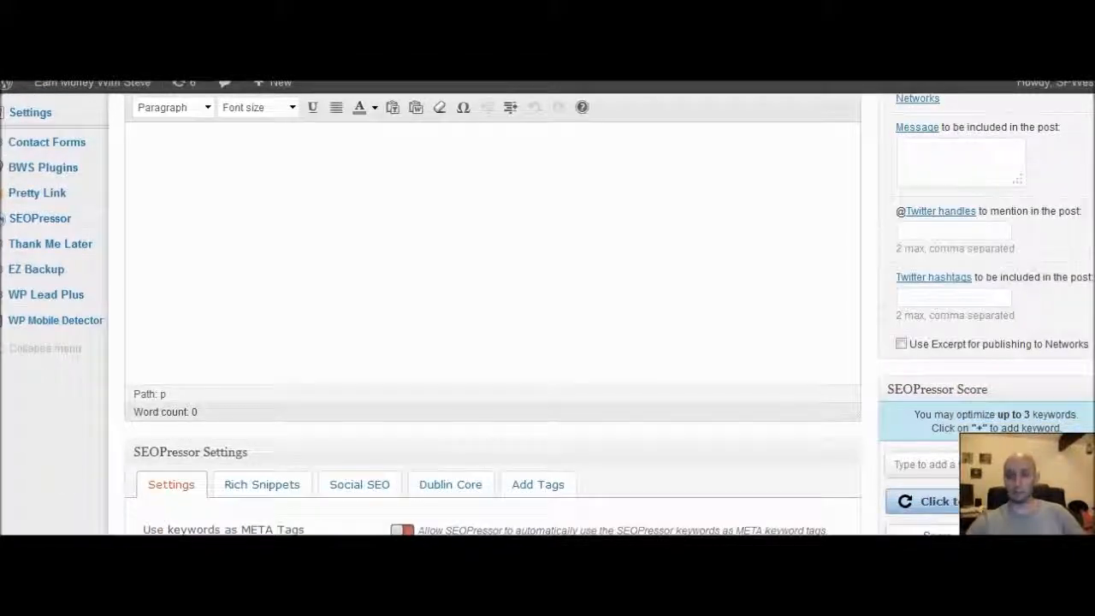
{"action": "scroll", "coordinate": [548, 312], "scroll_direction": "up", "scroll_amount": 4}
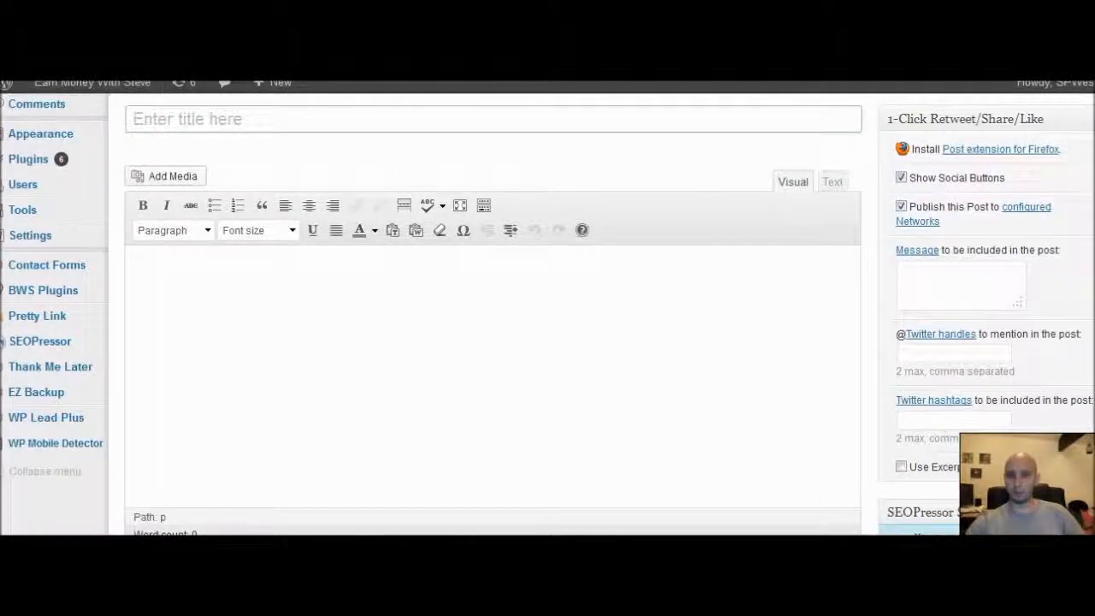